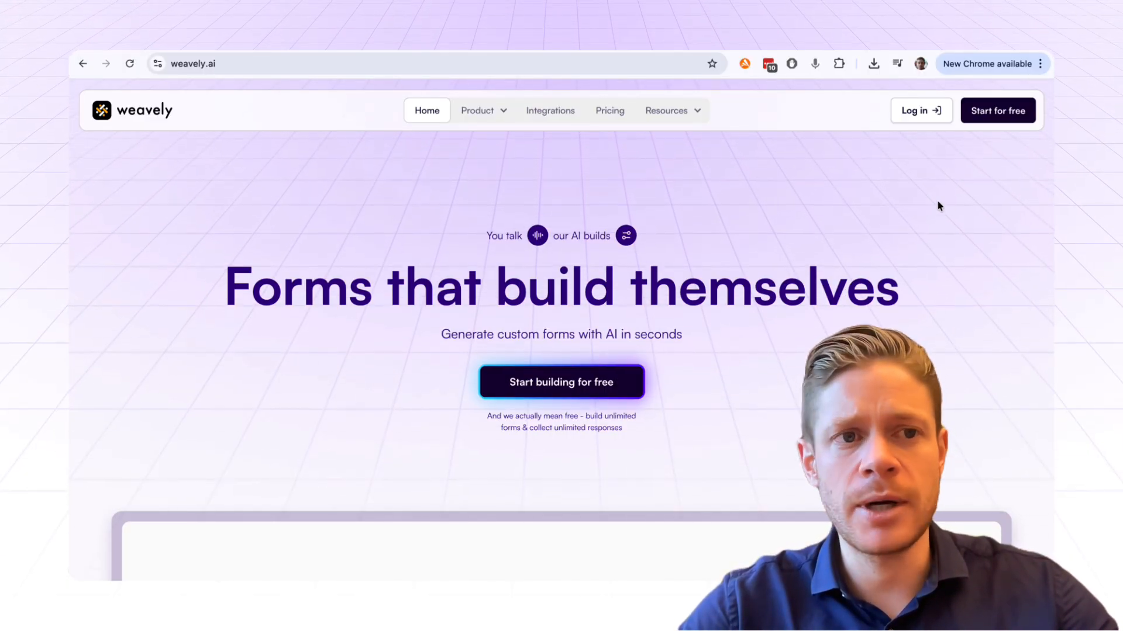
- Start a free Weavely form and begin connecting Google Forms from the Import a form dialog
left_click(1015, 110)
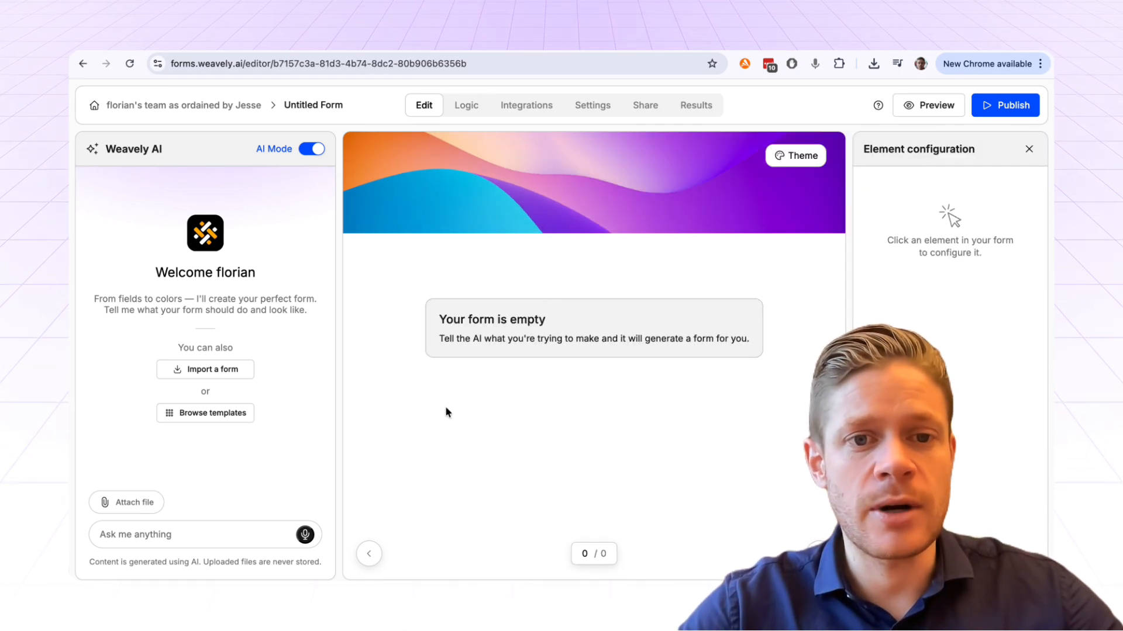
left_click(213, 371)
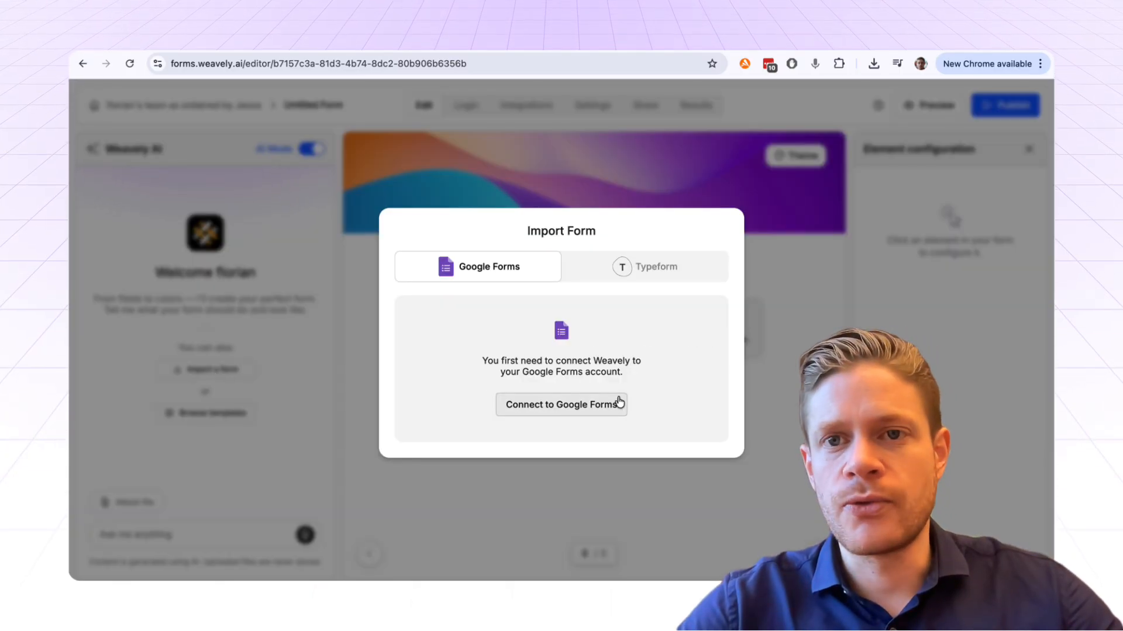
left_click(569, 407)
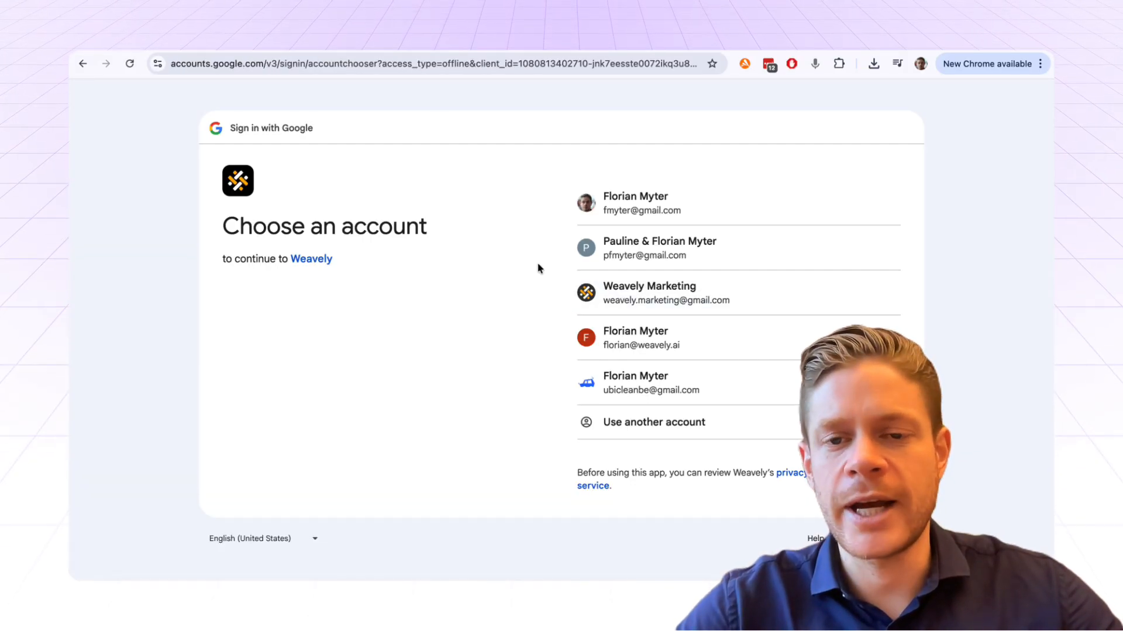
- Sign in with the Google account and allow Weavely to see all Google Forms
left_click(711, 204)
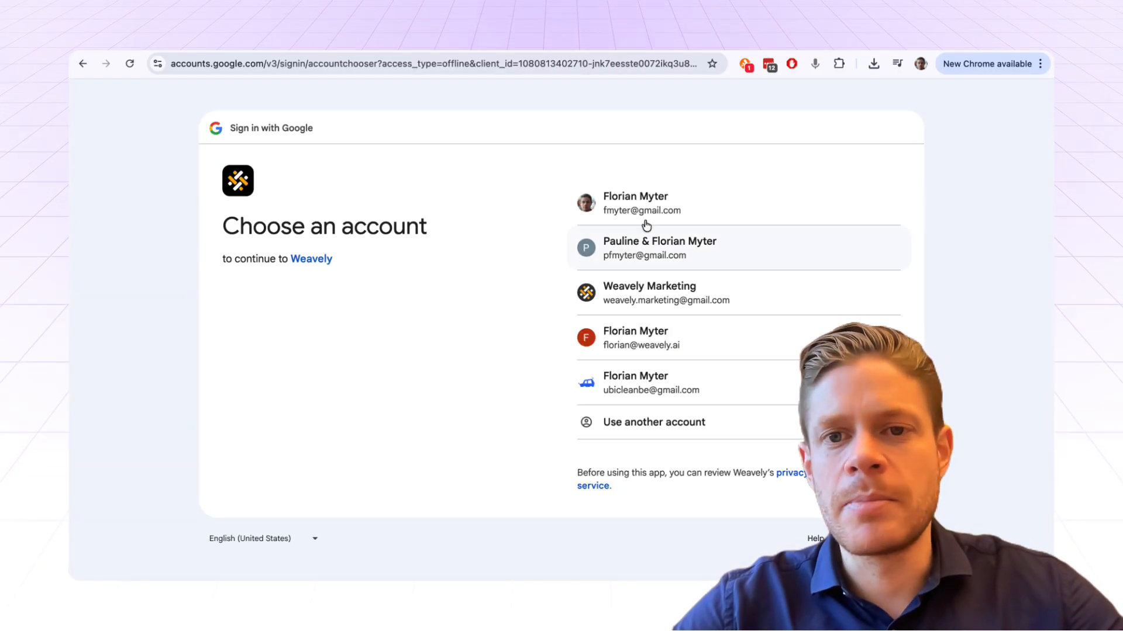
left_click(697, 210)
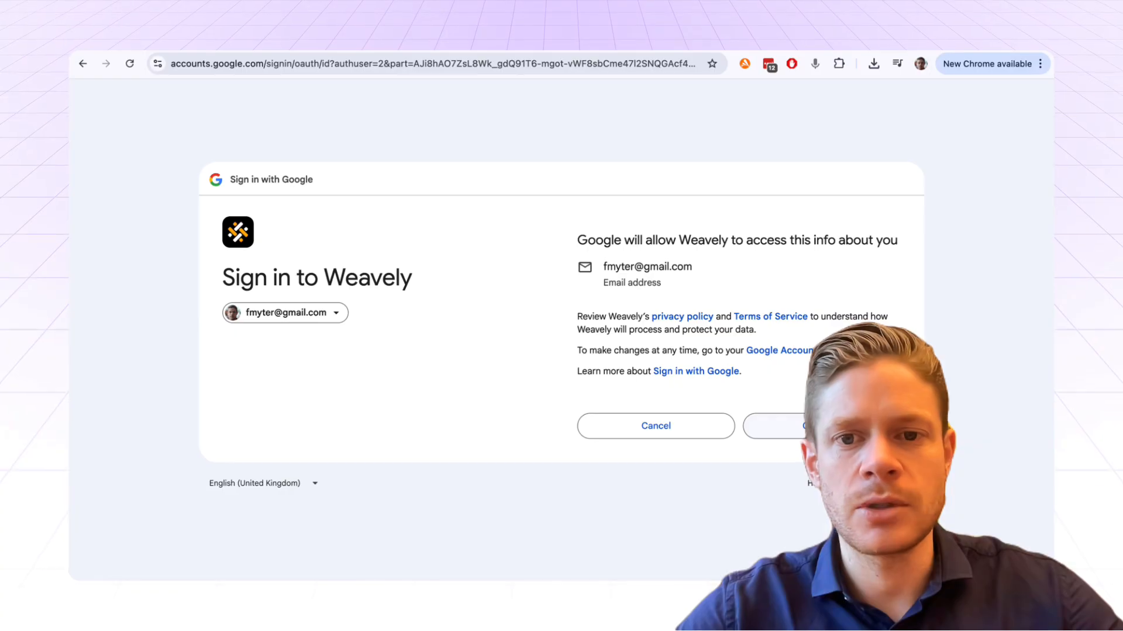
left_click(795, 426)
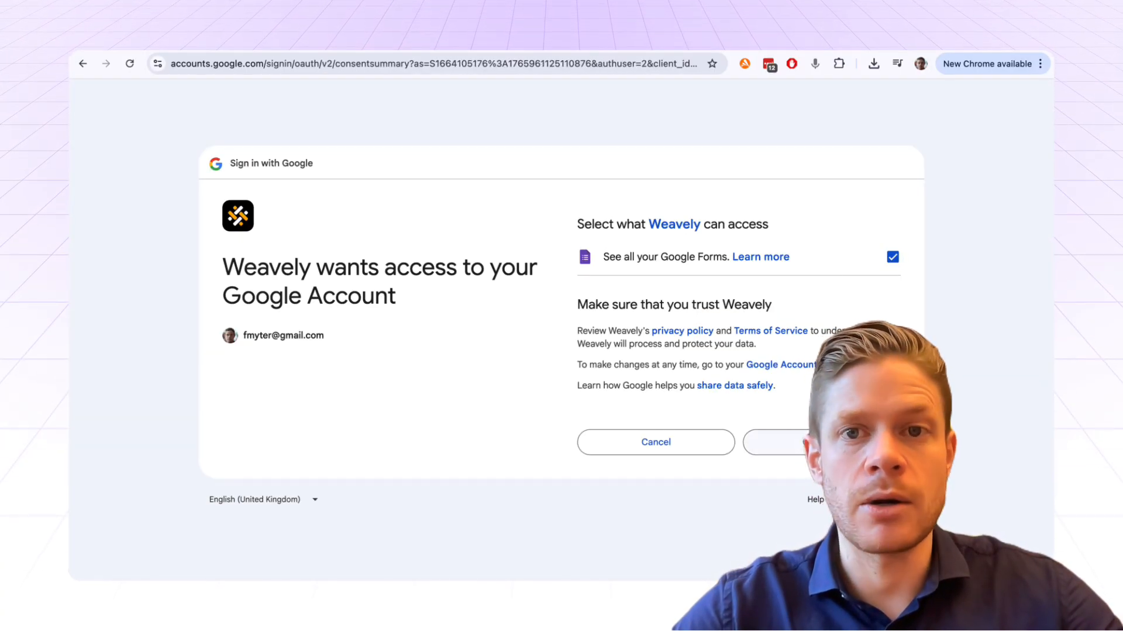
left_click(822, 442)
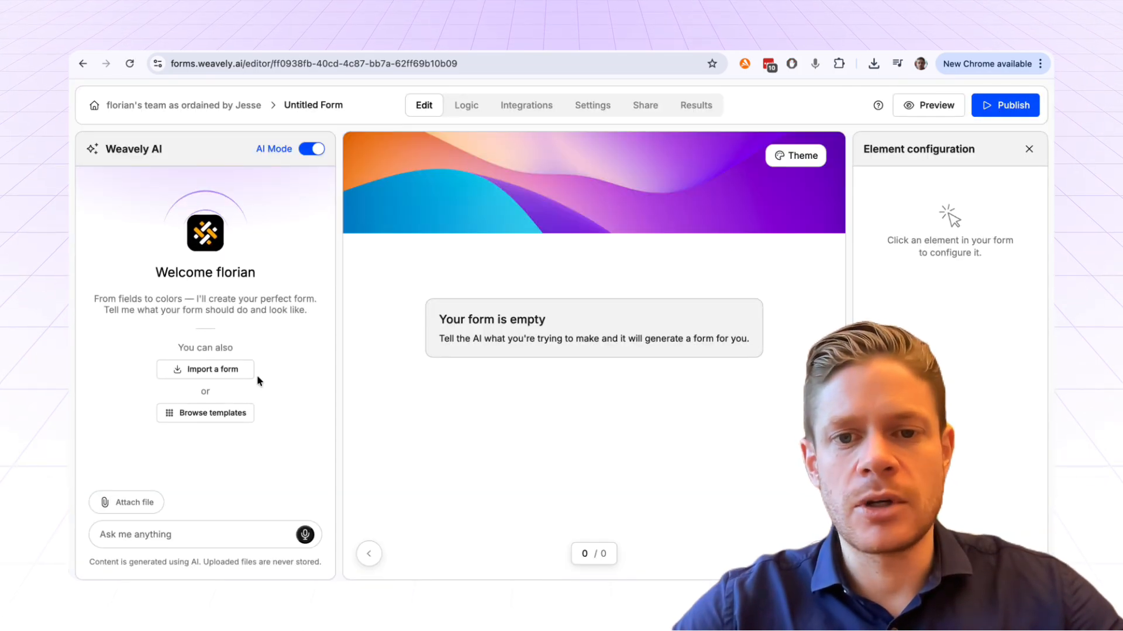
- Reopen Weavely's Import a form dialog to find the Product Feedback Survey
left_click(233, 374)
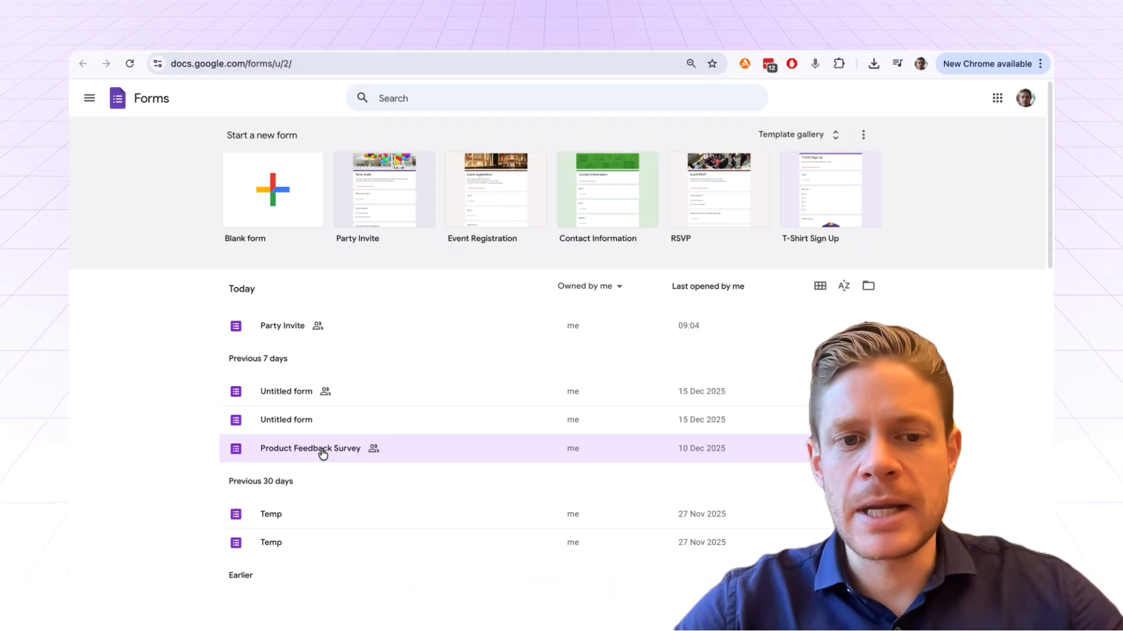
- Open the Product Feedback Survey in Google Forms, copy its editor URL, and return to Weavely
left_click(325, 449)
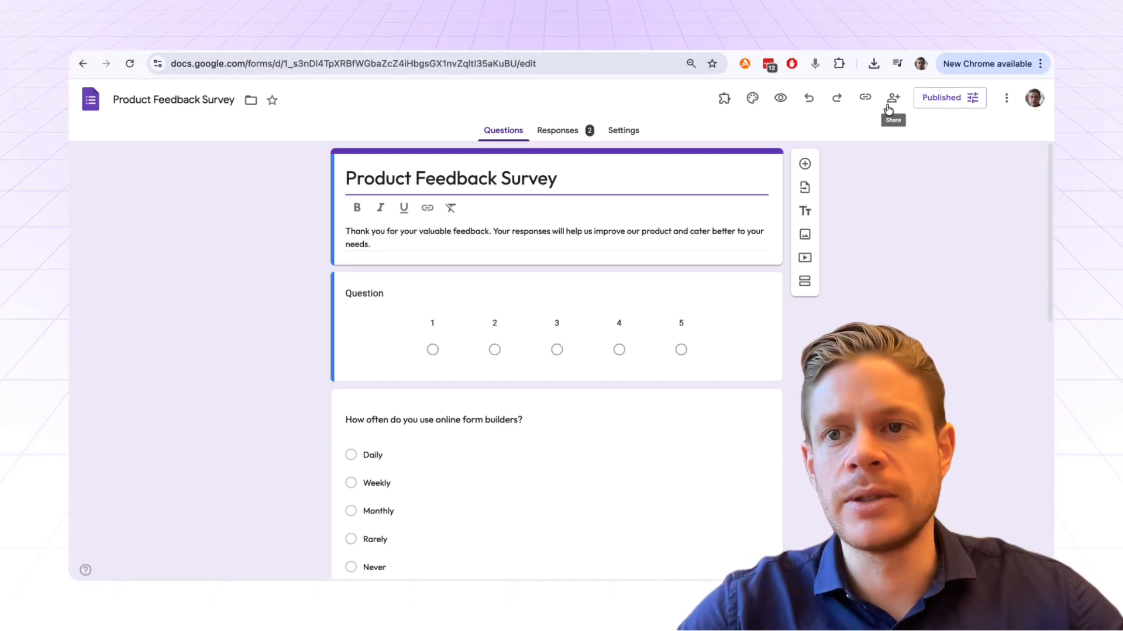
left_click(946, 97)
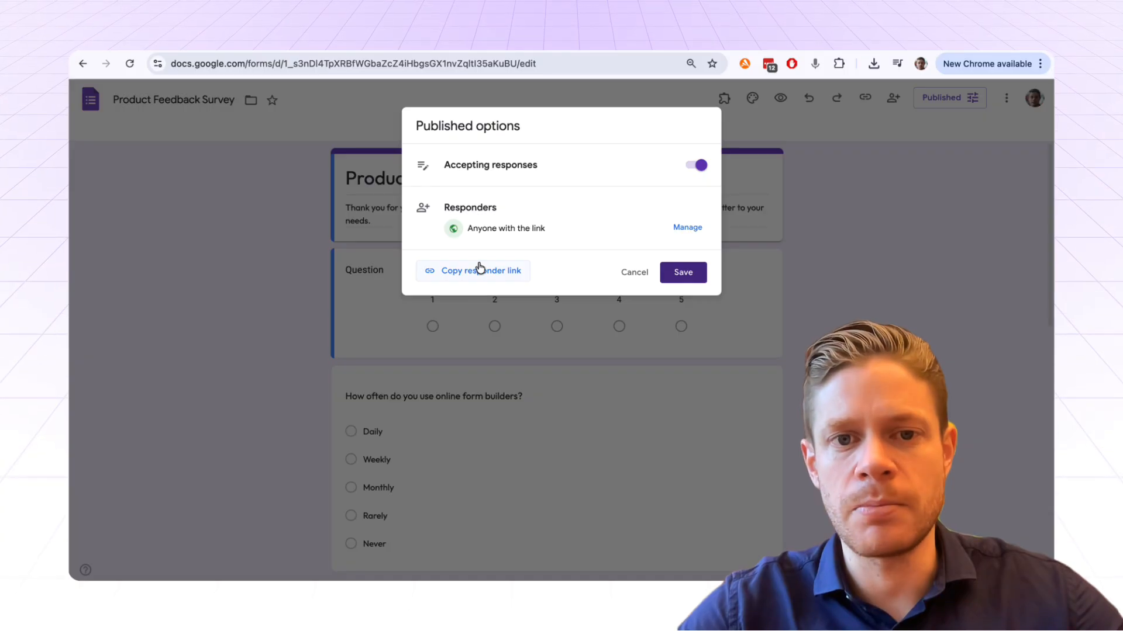
left_click(627, 276)
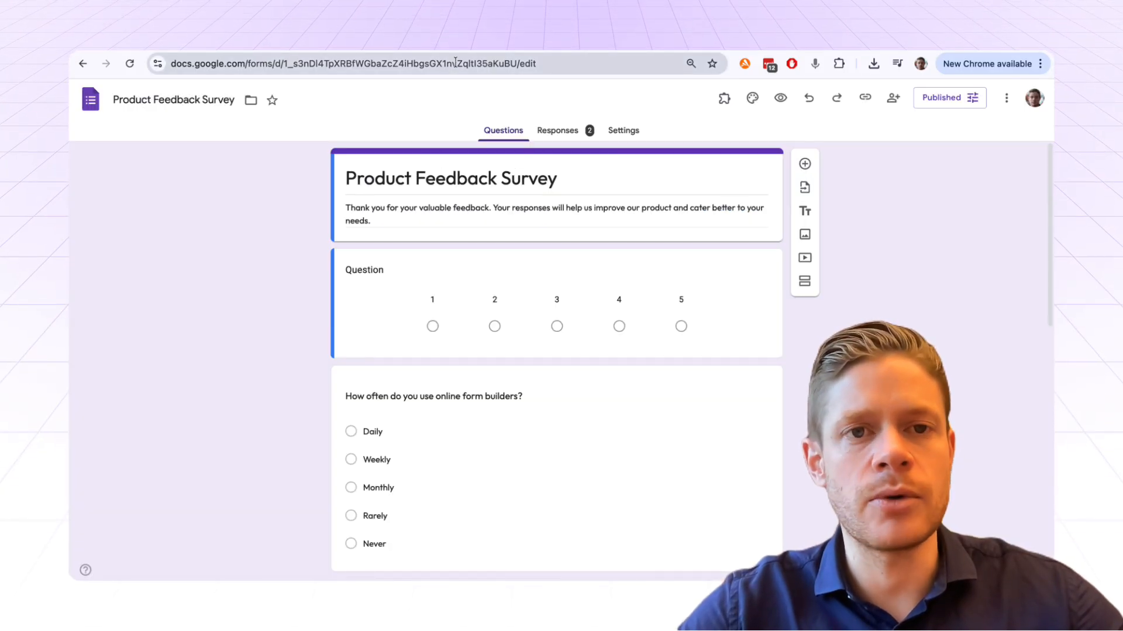
left_click(455, 63)
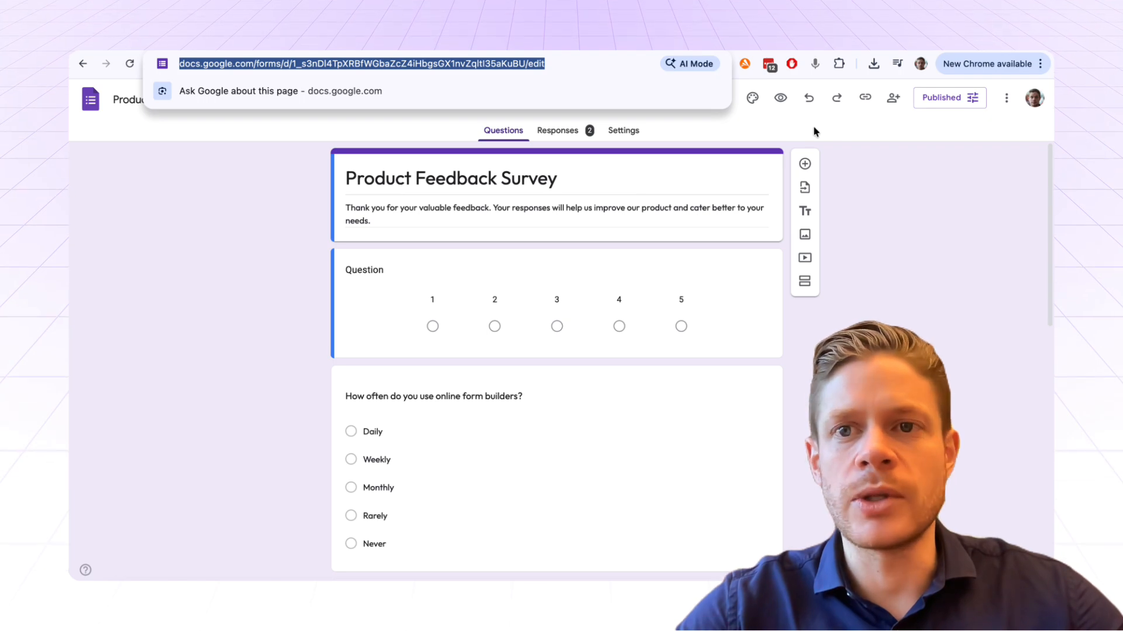
left_click(871, 38)
- Paste the survey's editor URL into the Editor URL field and import it
left_click(484, 382)
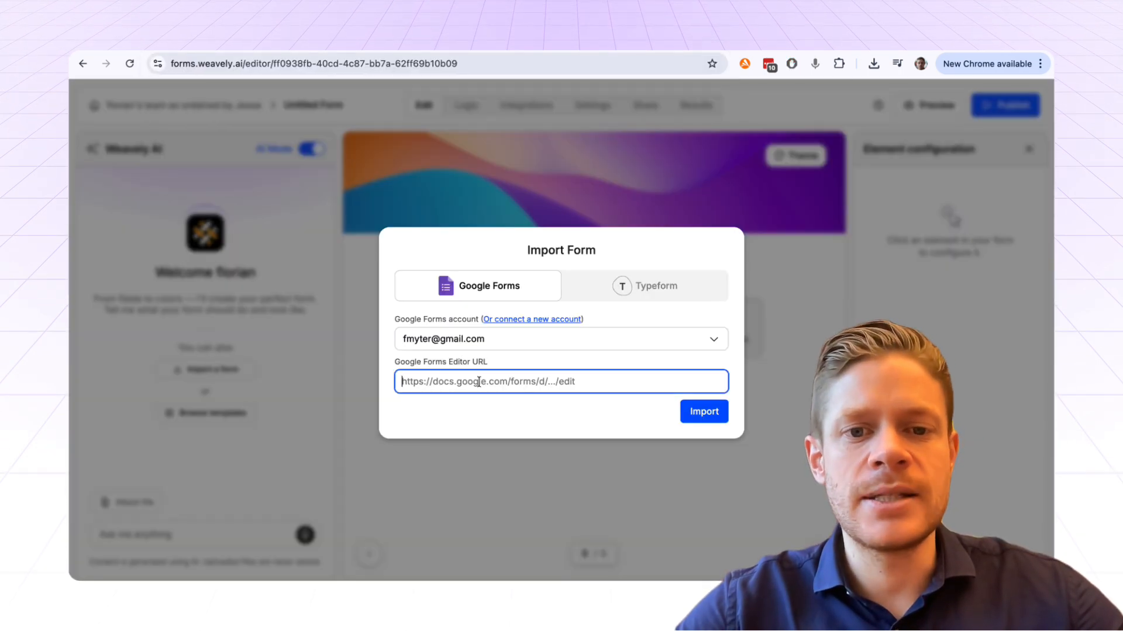
left_click(714, 413)
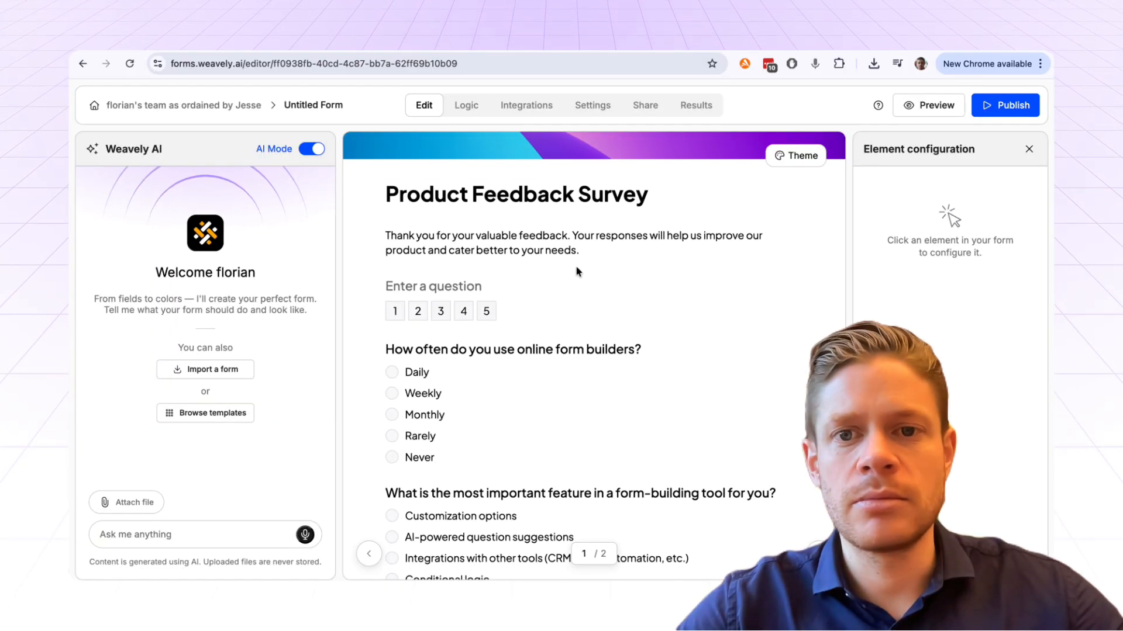
- Scroll through the imported survey to review its rating, multiple-choice and open-text questions
scroll(537, 290, "down", 2)
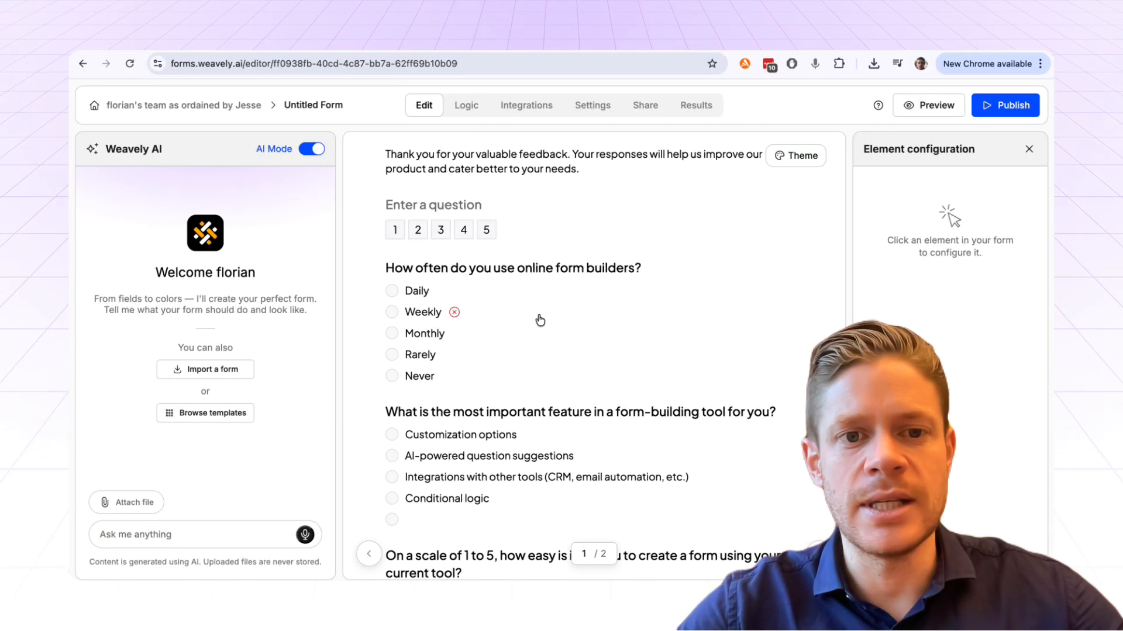
scroll(538, 320, "down", 8)
scroll(540, 321, "up", 10)
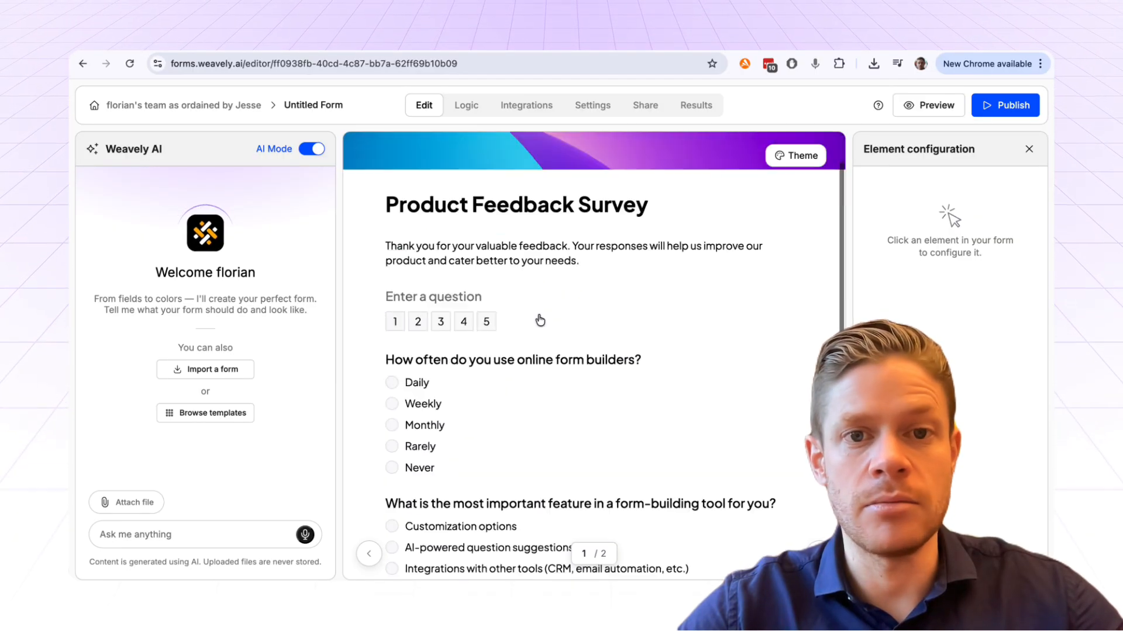
scroll(540, 321, "up", 2)
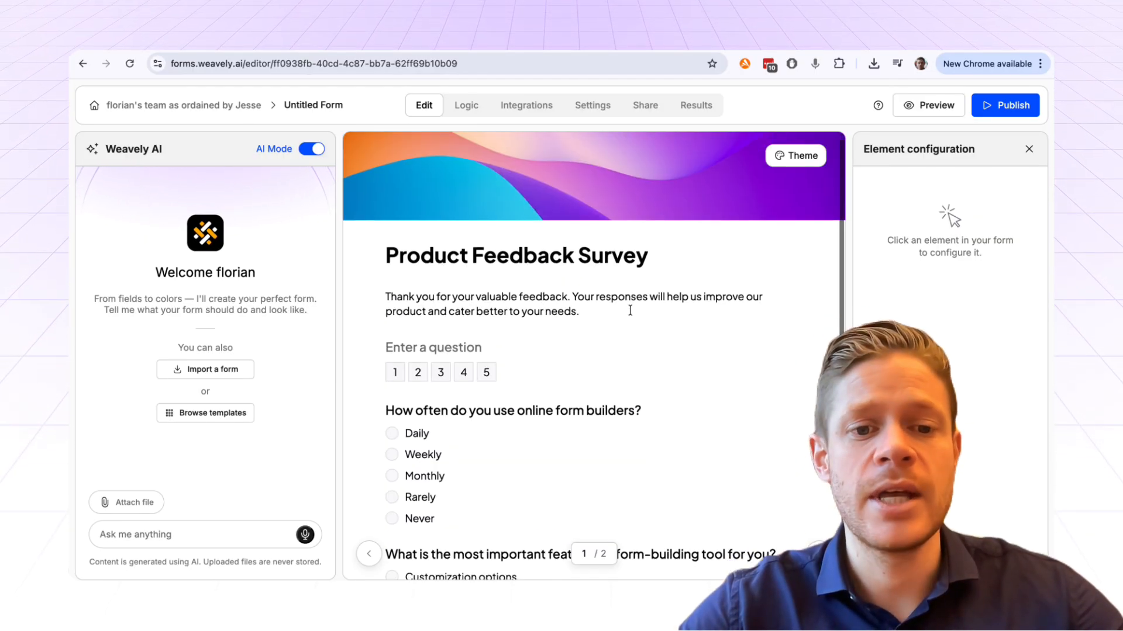
scroll(630, 310, "down", 6)
scroll(664, 445, "down", 3)
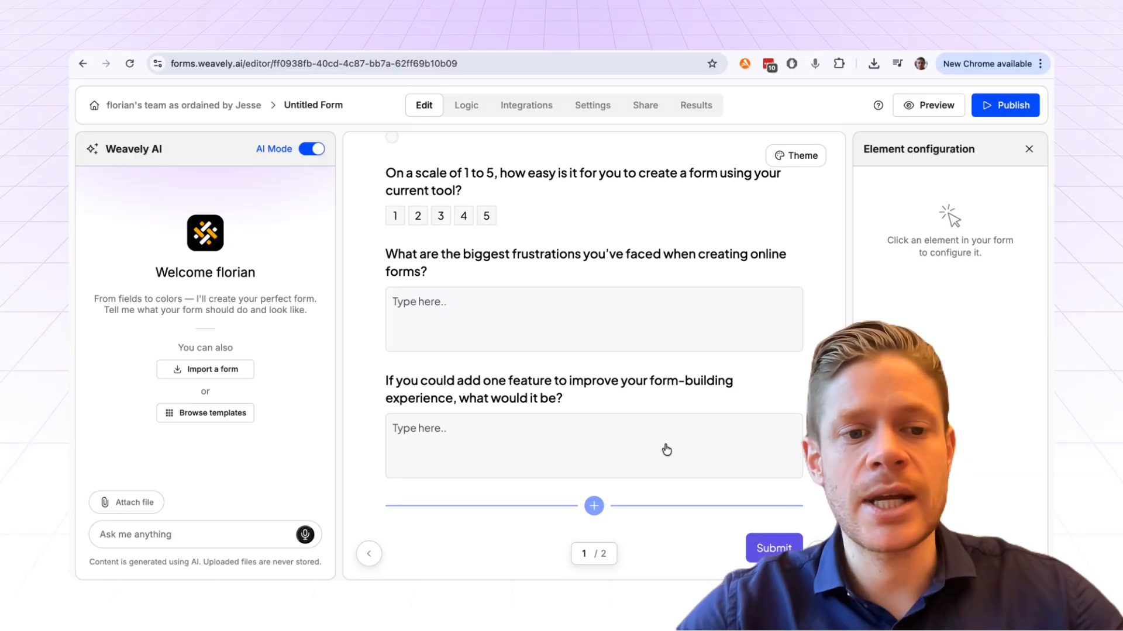
scroll(664, 451, "up", 10)
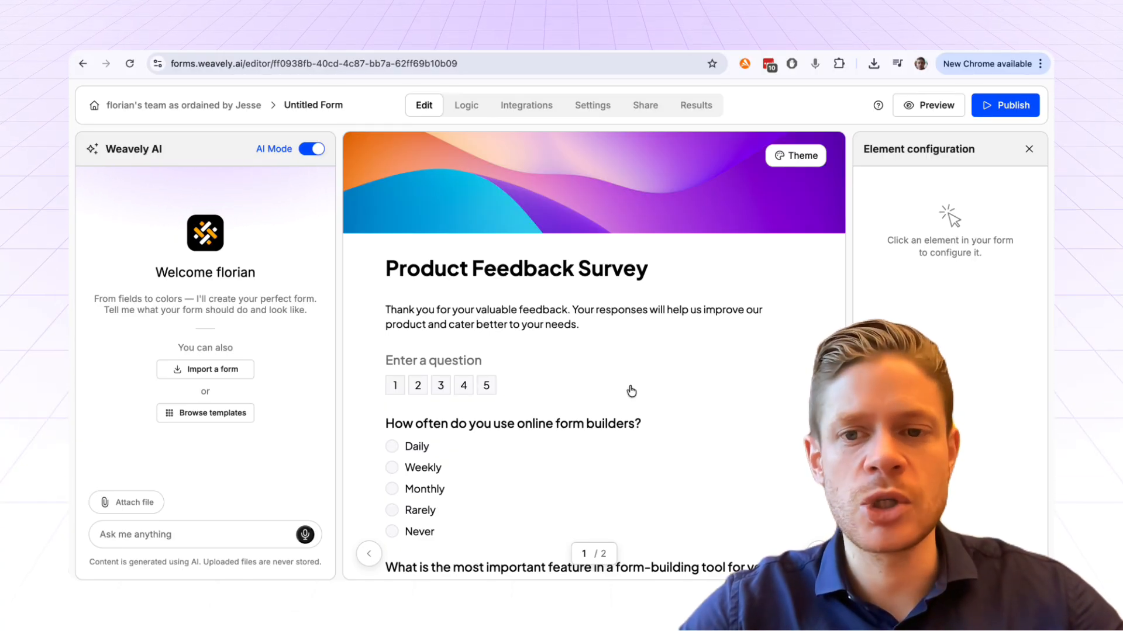
scroll(632, 391, "down", 10)
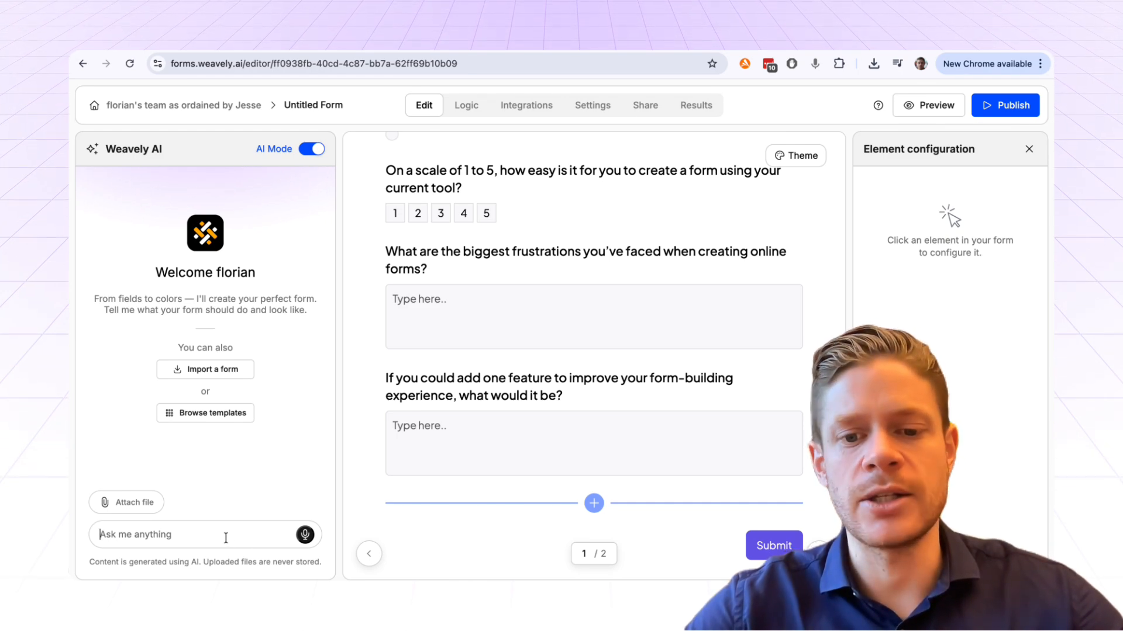
- Ask the AI chat to 'Add a signature field to the form at the bottom of the first page'
type("Add a signature field to the form")
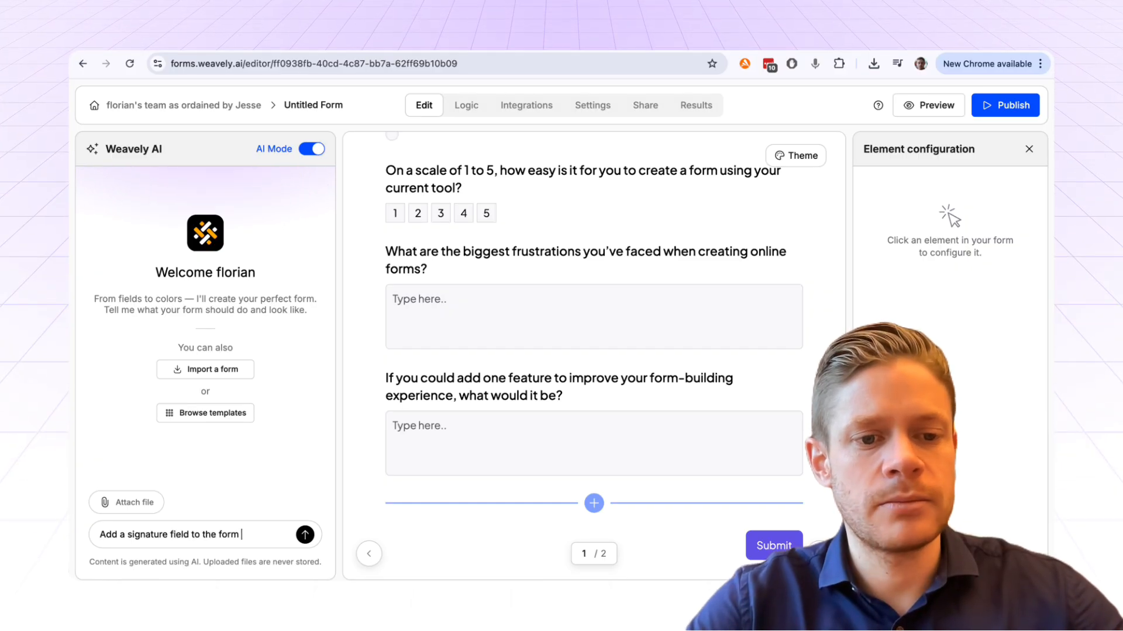
type(" at the bottom of the first page")
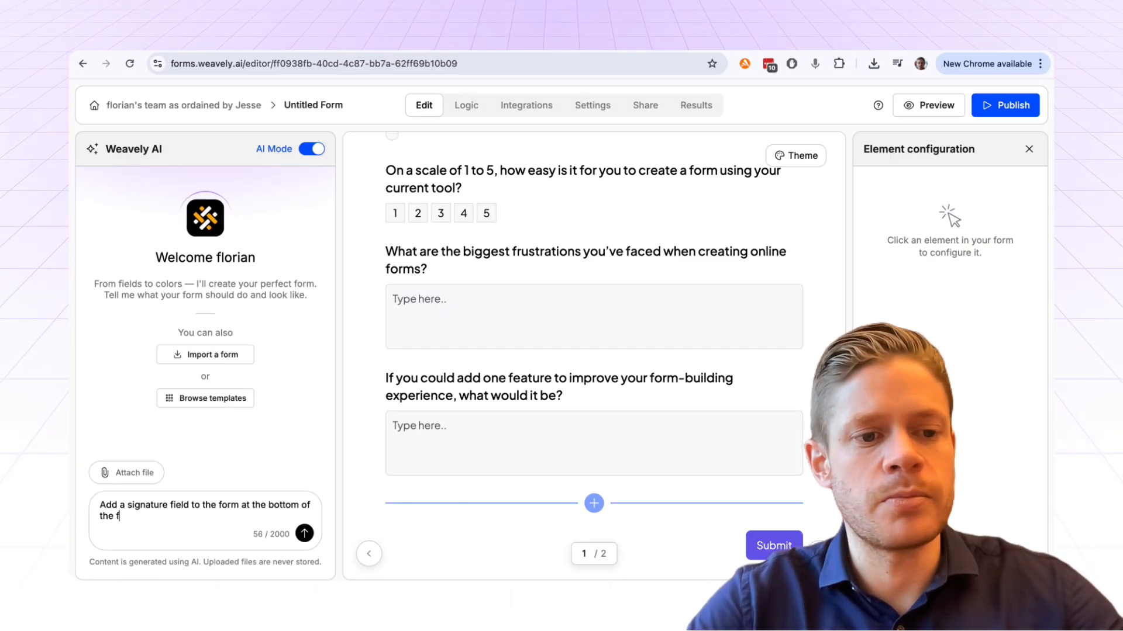
key("Return")
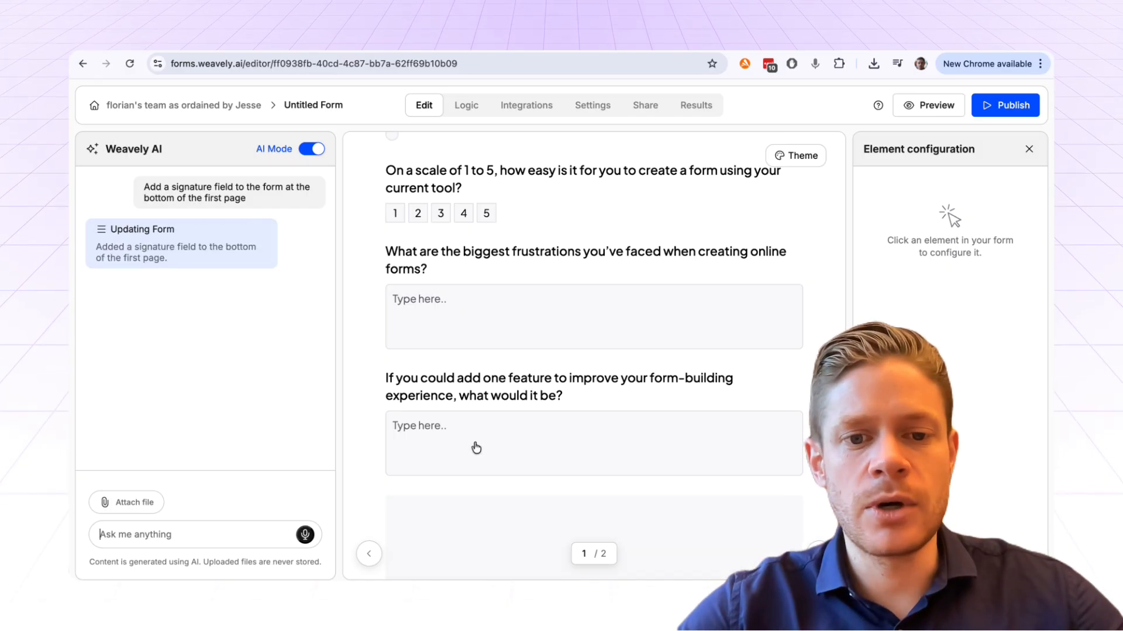
scroll(479, 438, "down", 4)
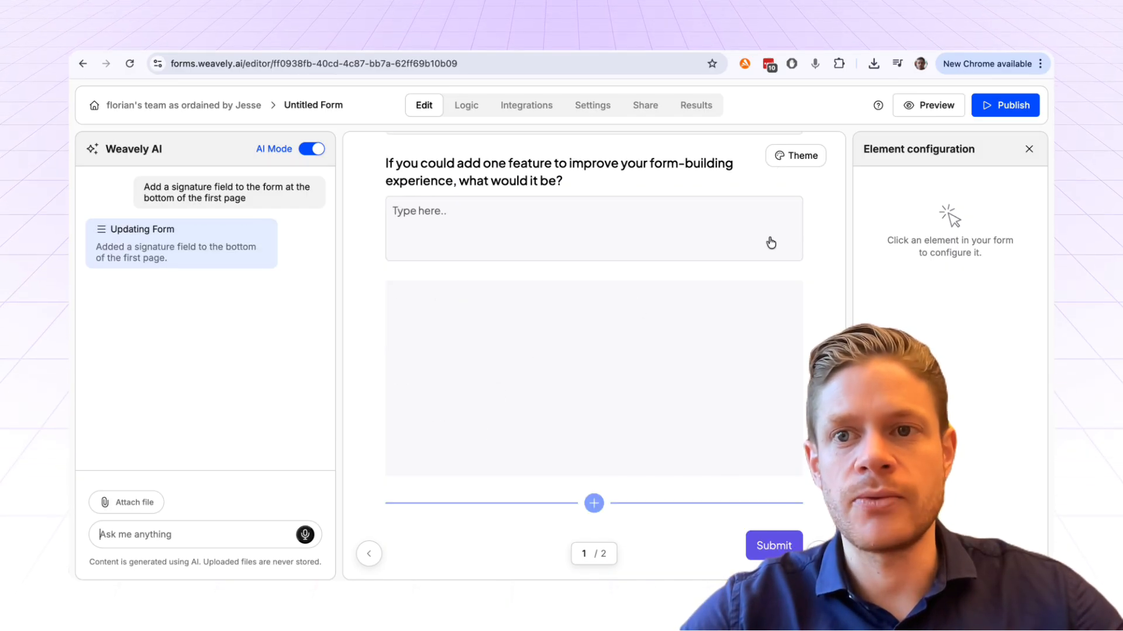
left_click(929, 106)
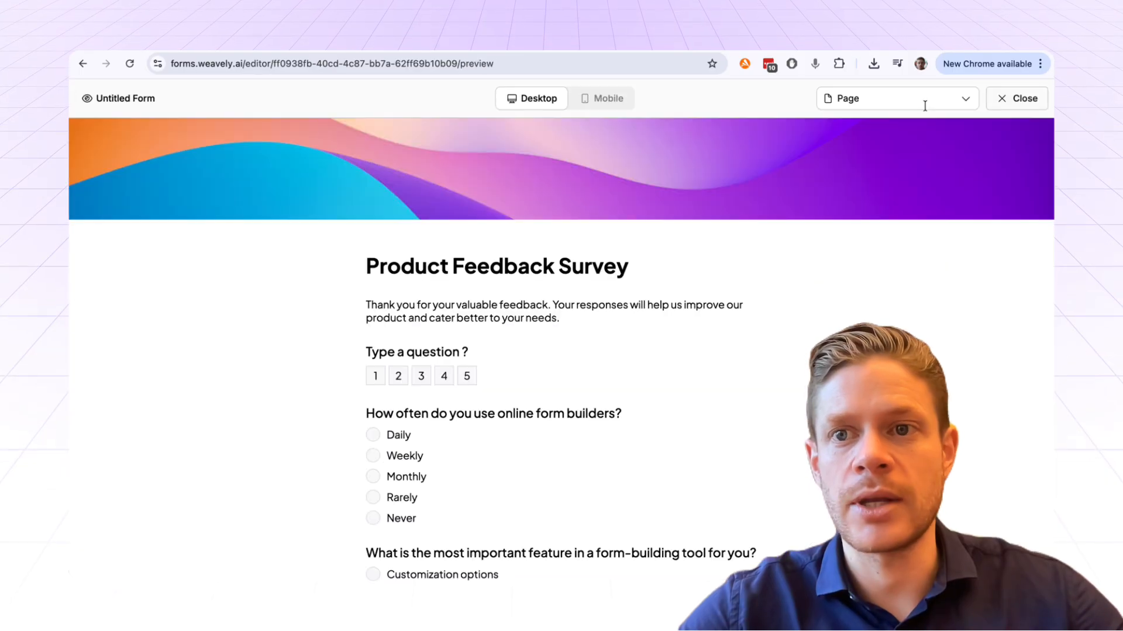
scroll(512, 318, "down", 10)
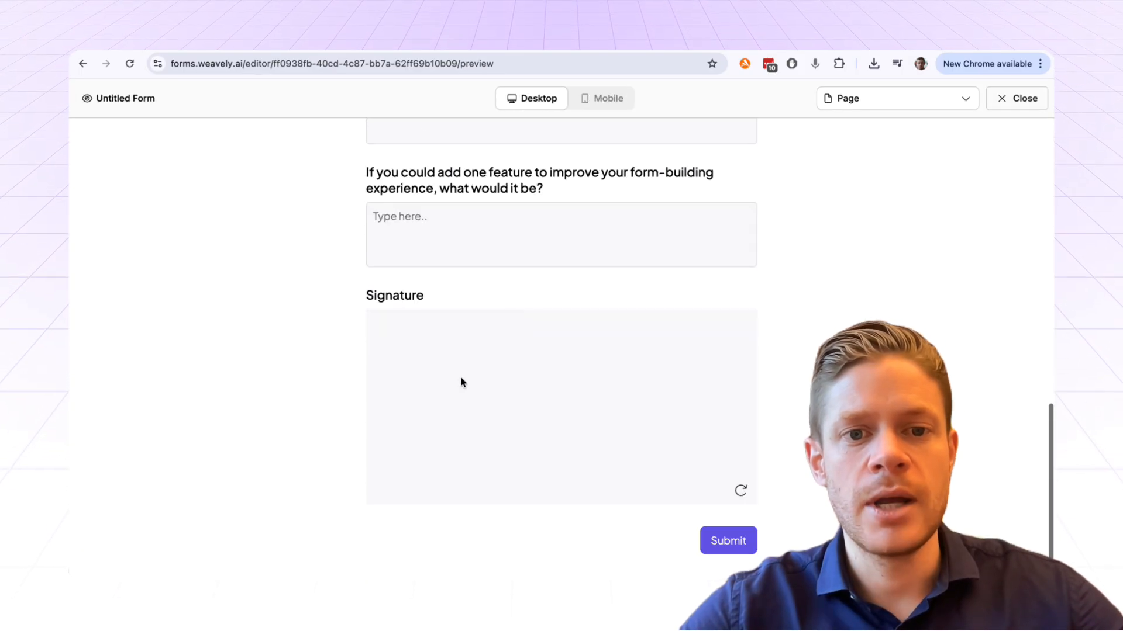
mouse_move(402, 362)
left_mouse_down()
mouse_move(528, 401)
mouse_move(670, 416)
left_mouse_up()
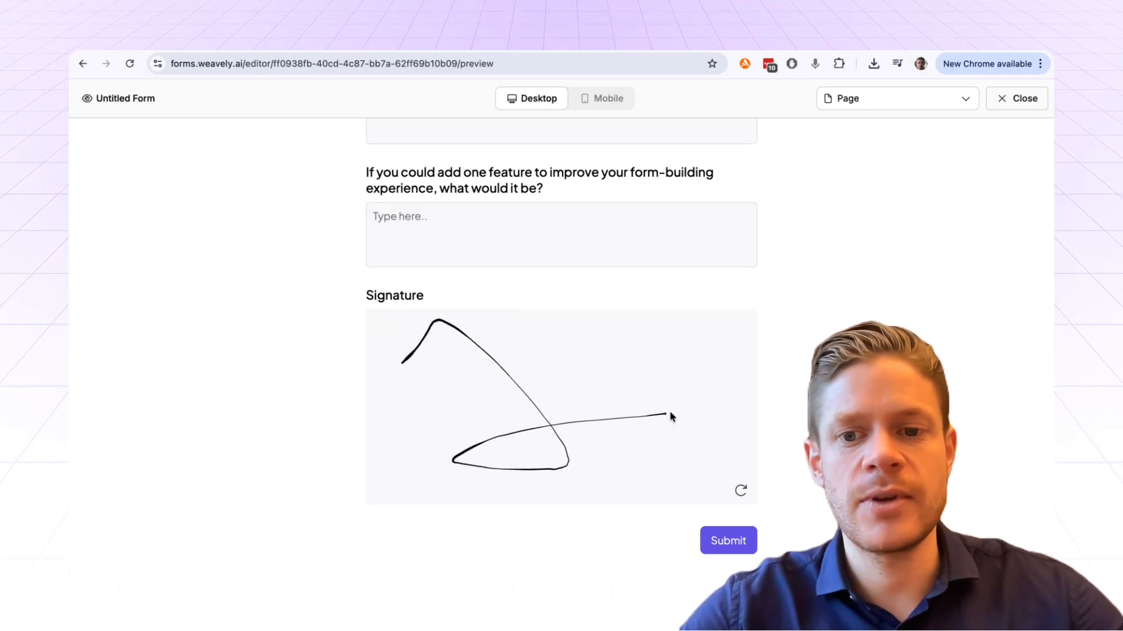
left_click(741, 492)
mouse_move(478, 377)
left_mouse_down()
mouse_move(509, 401)
mouse_move(605, 401)
left_mouse_up()
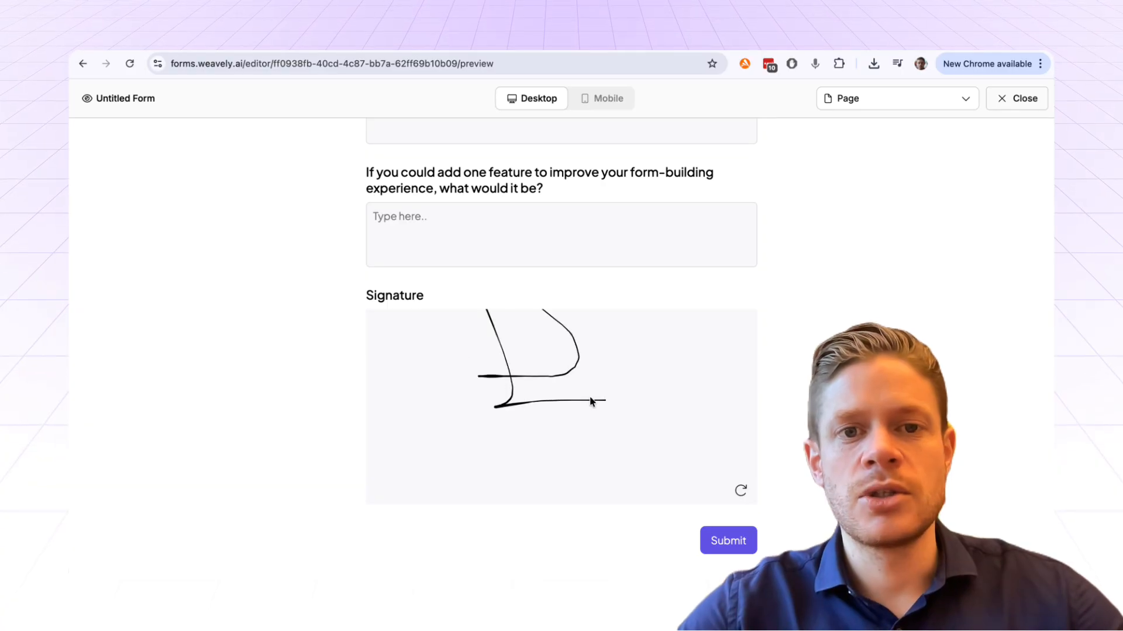
scroll(592, 351, "up", 2)
scroll(592, 349, "up", 10)
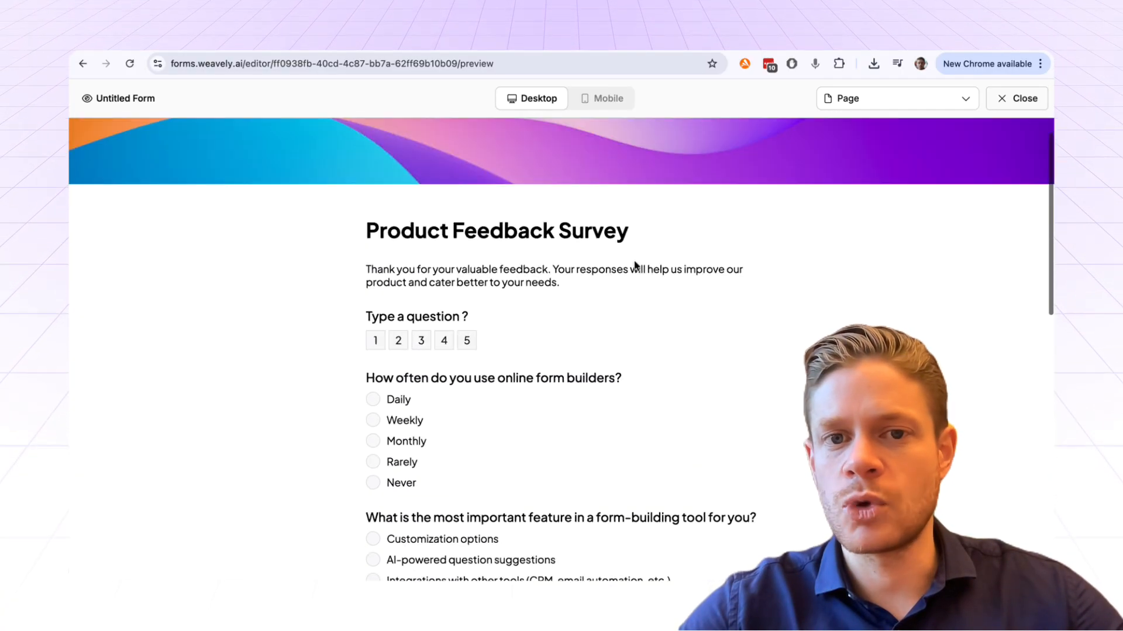
left_click(1018, 103)
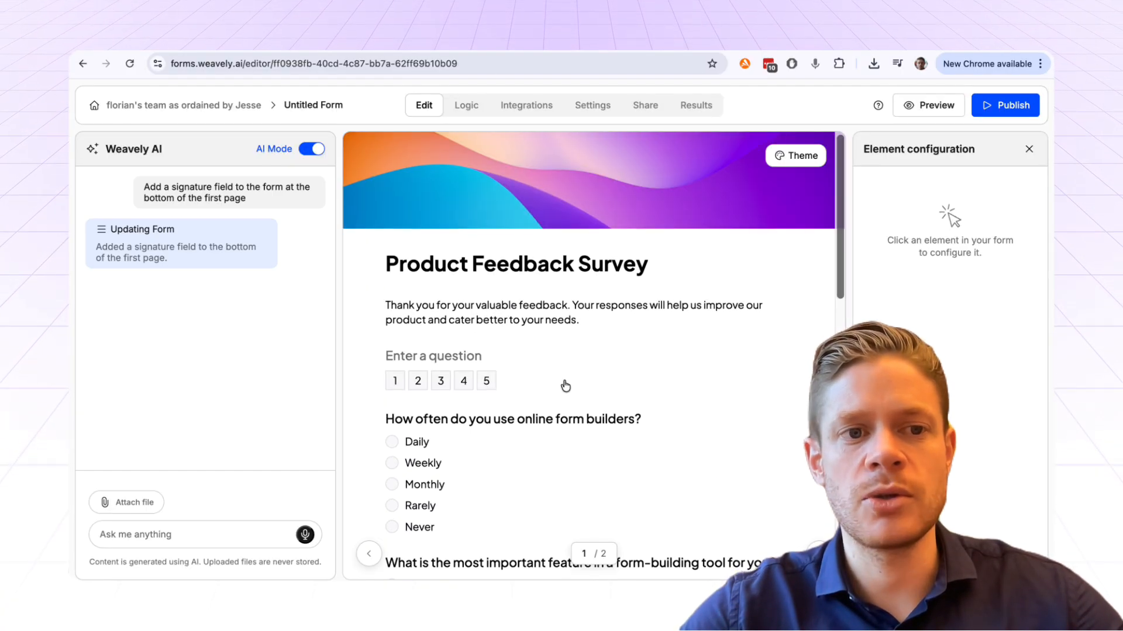
scroll(565, 386, "down", 10)
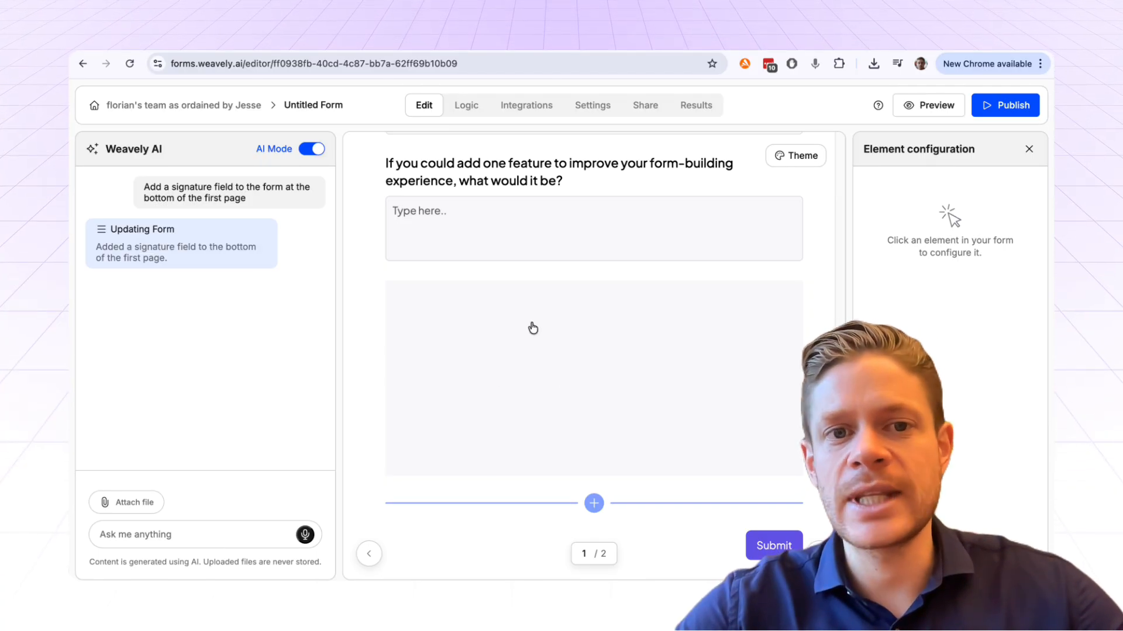
scroll(533, 328, "up", 10)
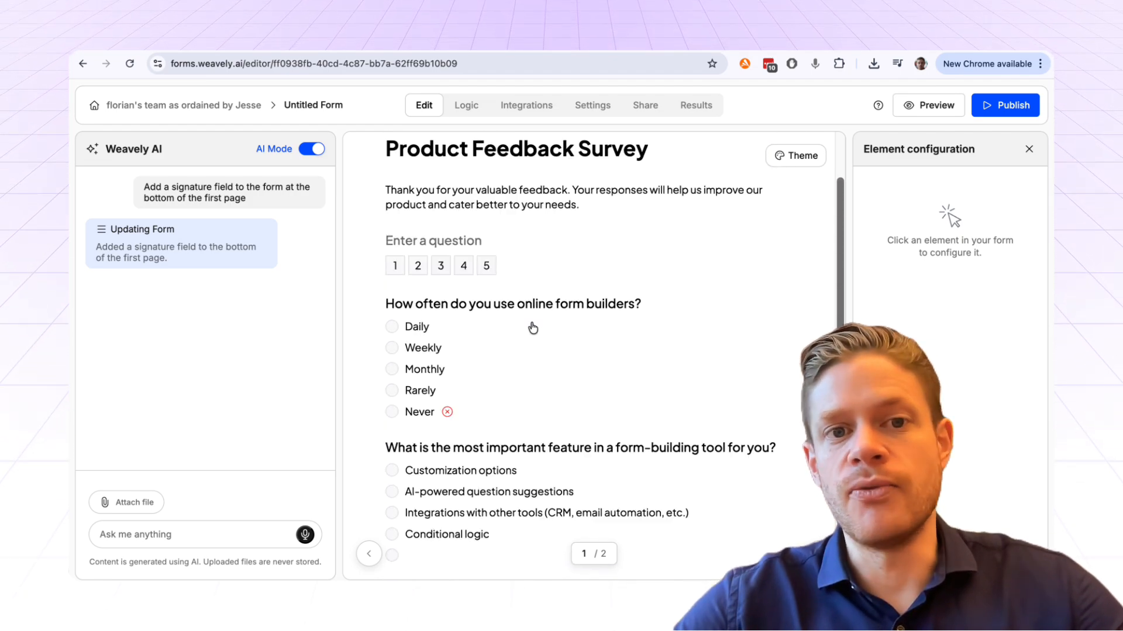
scroll(533, 328, "up", 2)
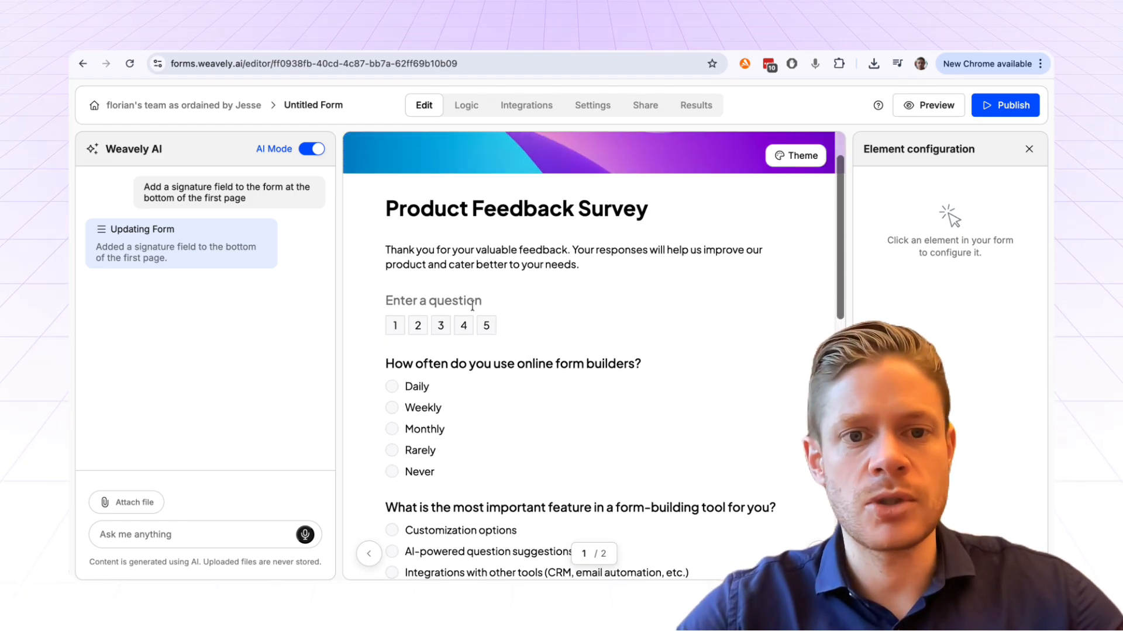
scroll(480, 387, "down", 2)
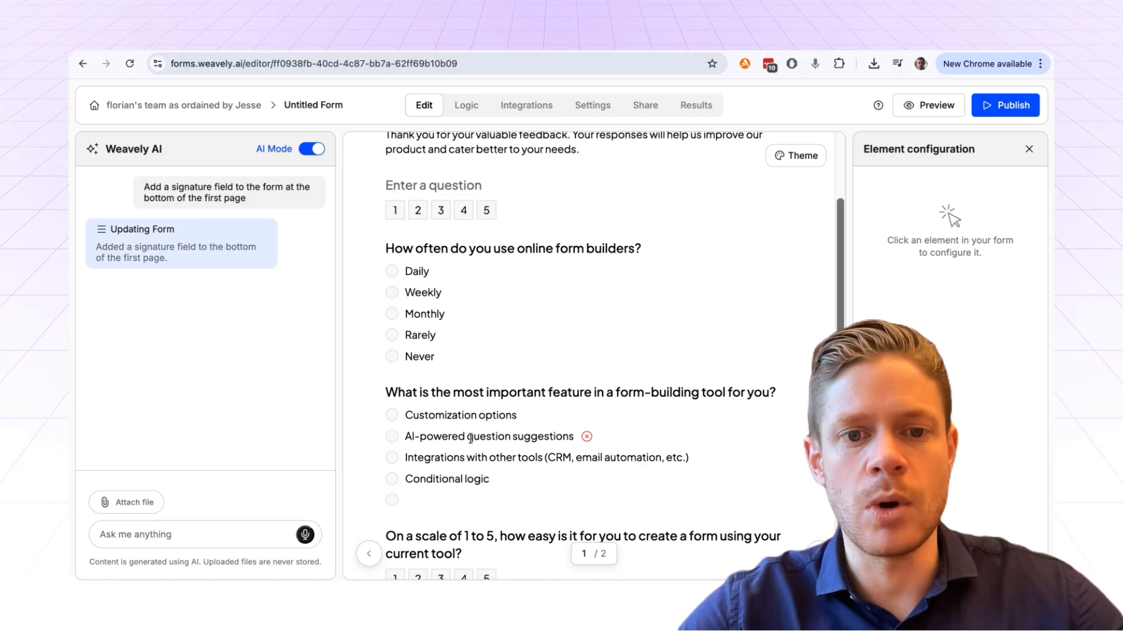
scroll(471, 439, "down", 1)
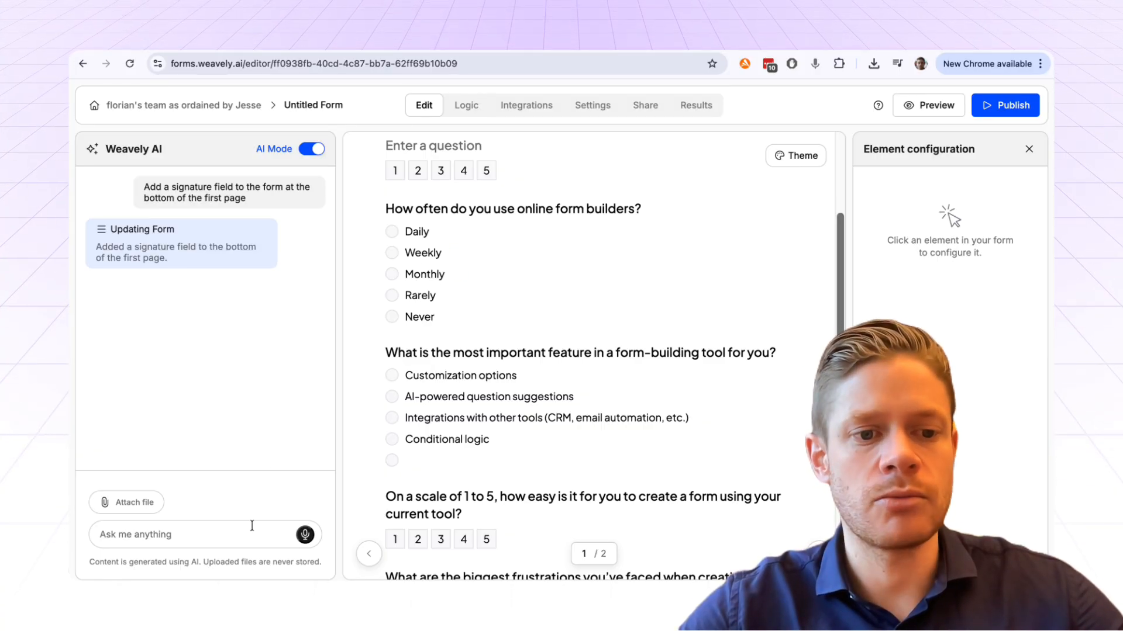
- Dictate a rule to the AI showing the feature question only when usage is Weekly
left_click(304, 535)
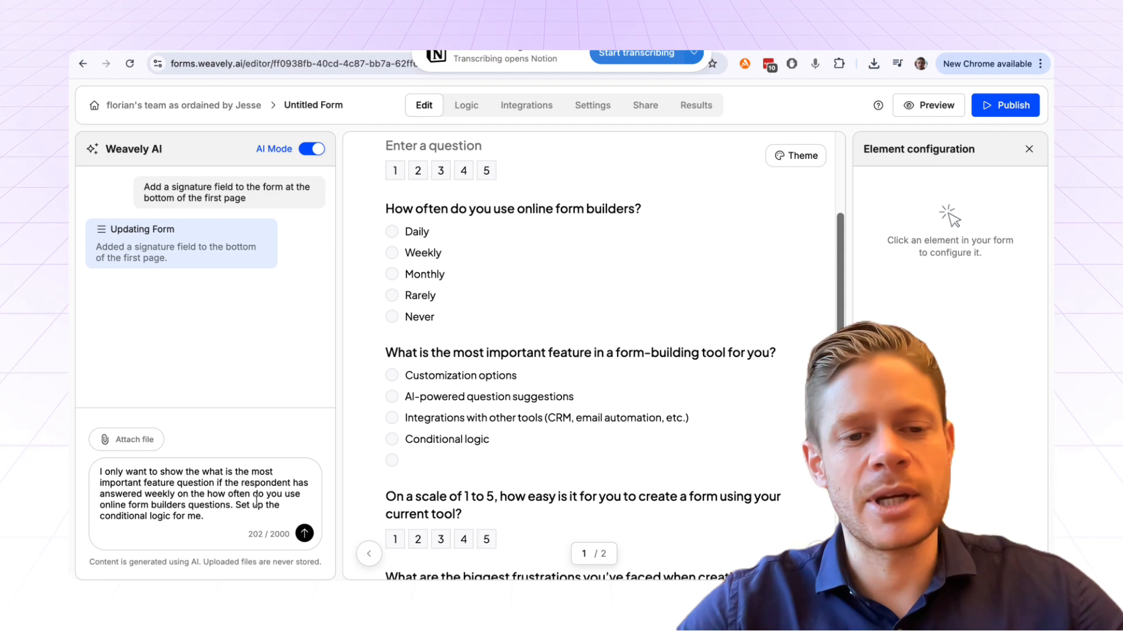
left_click(305, 534)
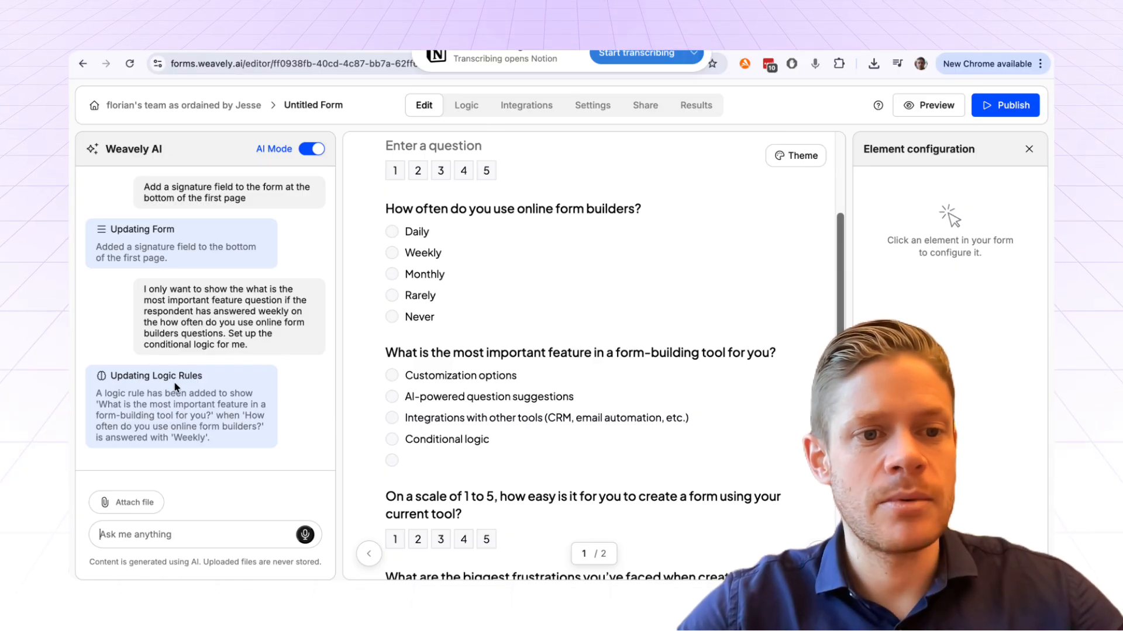
left_click(915, 110)
- In the preview, answer Never and confirm the feature question stays hidden
scroll(466, 387, "down", 3)
left_click(467, 387)
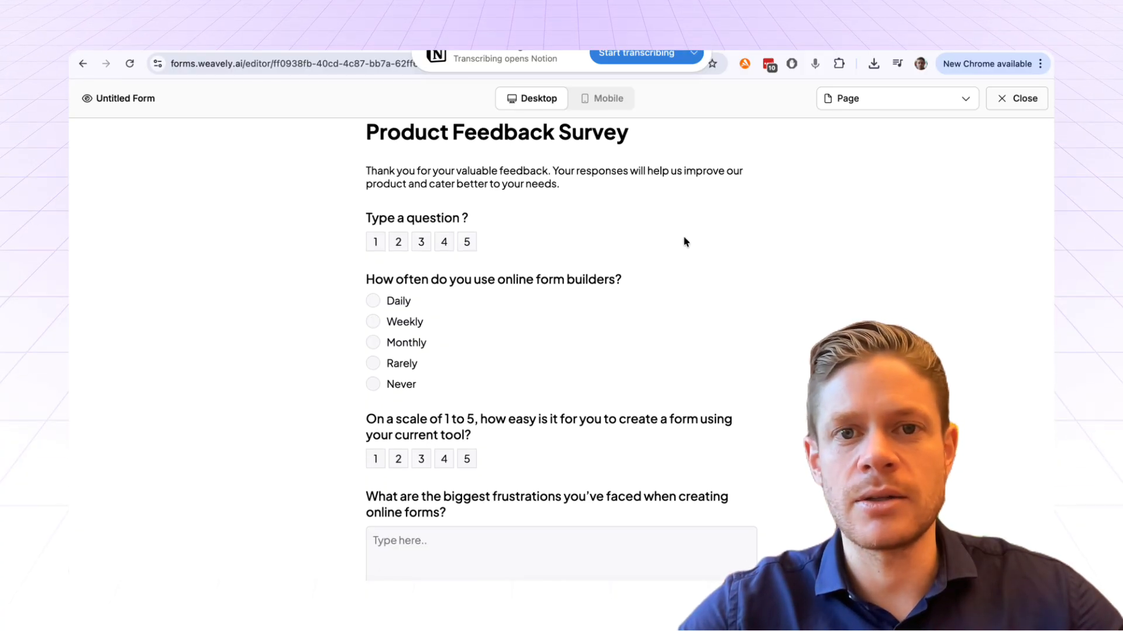
left_click(1017, 99)
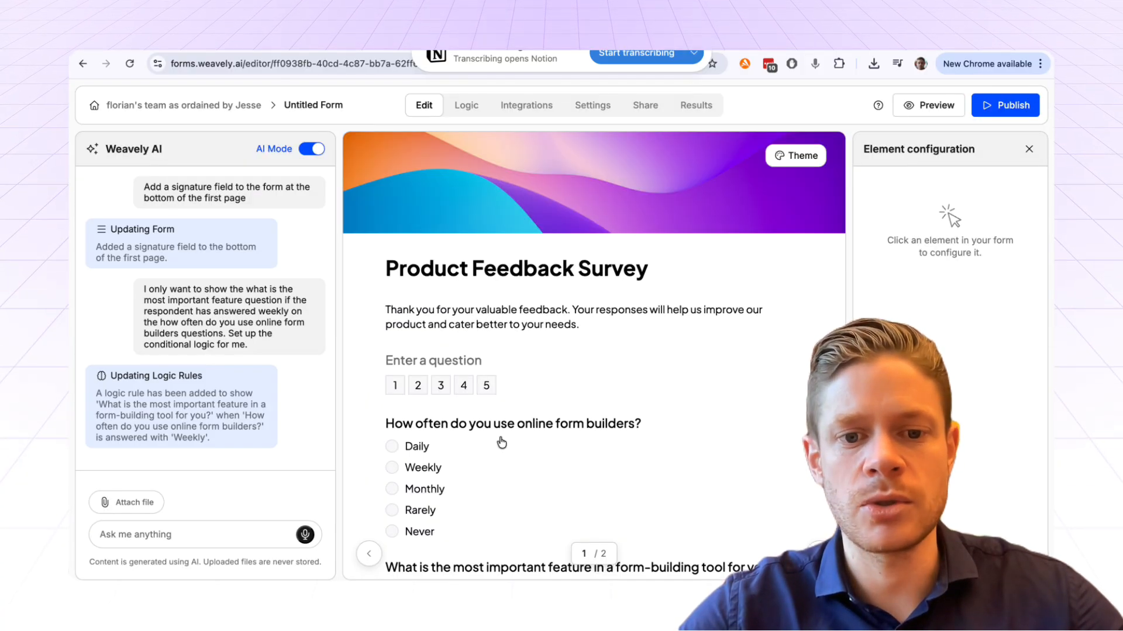
- Preview again, answering Weekly to reveal the feature question and Monthly to hide it
scroll(501, 443, "down", 2)
left_click(925, 116)
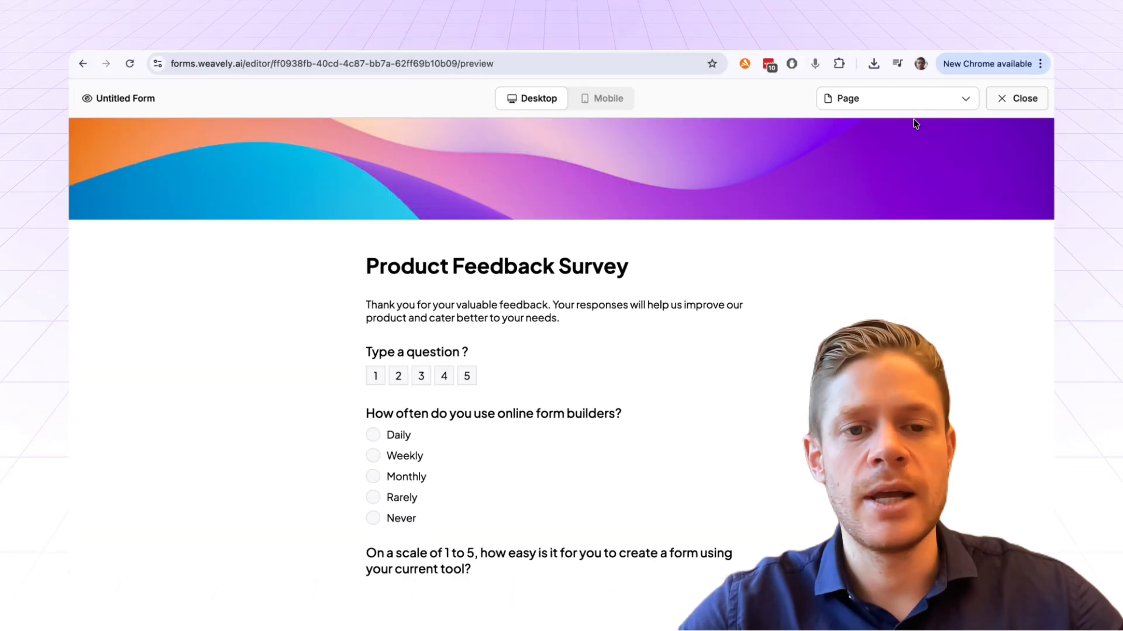
scroll(542, 328, "down", 3)
left_click(405, 319)
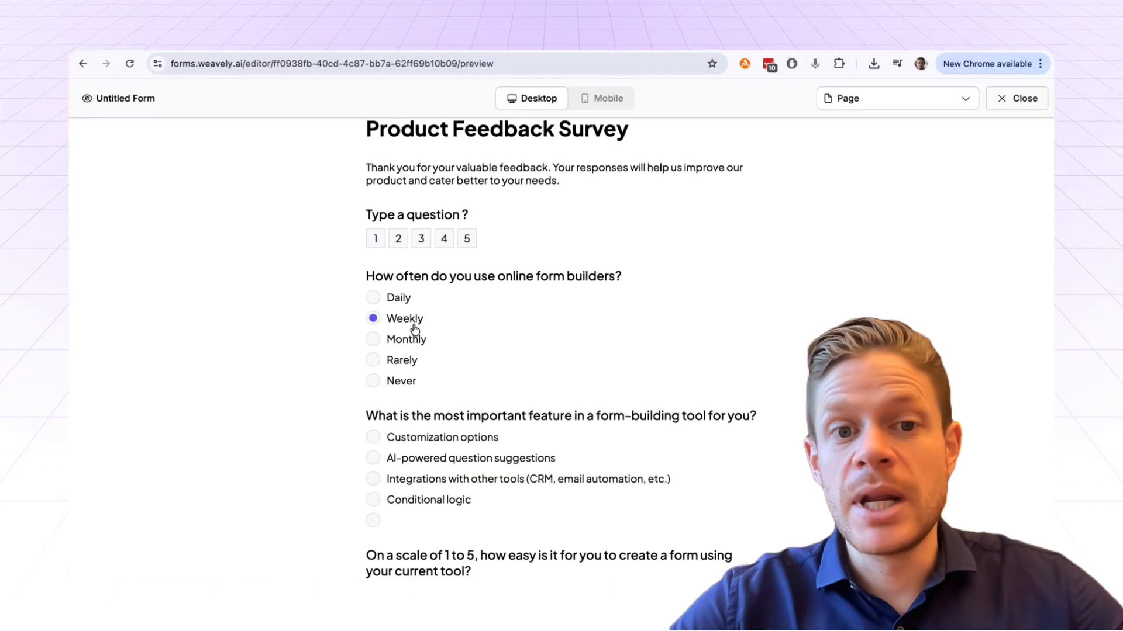
left_click(413, 340)
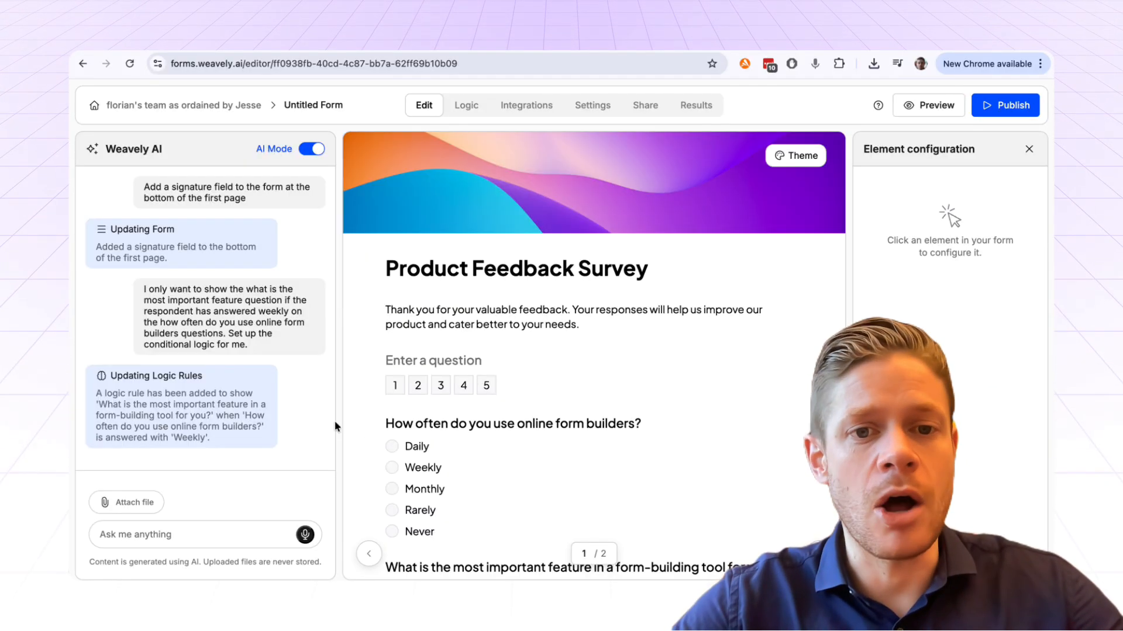
scroll(586, 416, "down", 1)
scroll(587, 417, "down", 5)
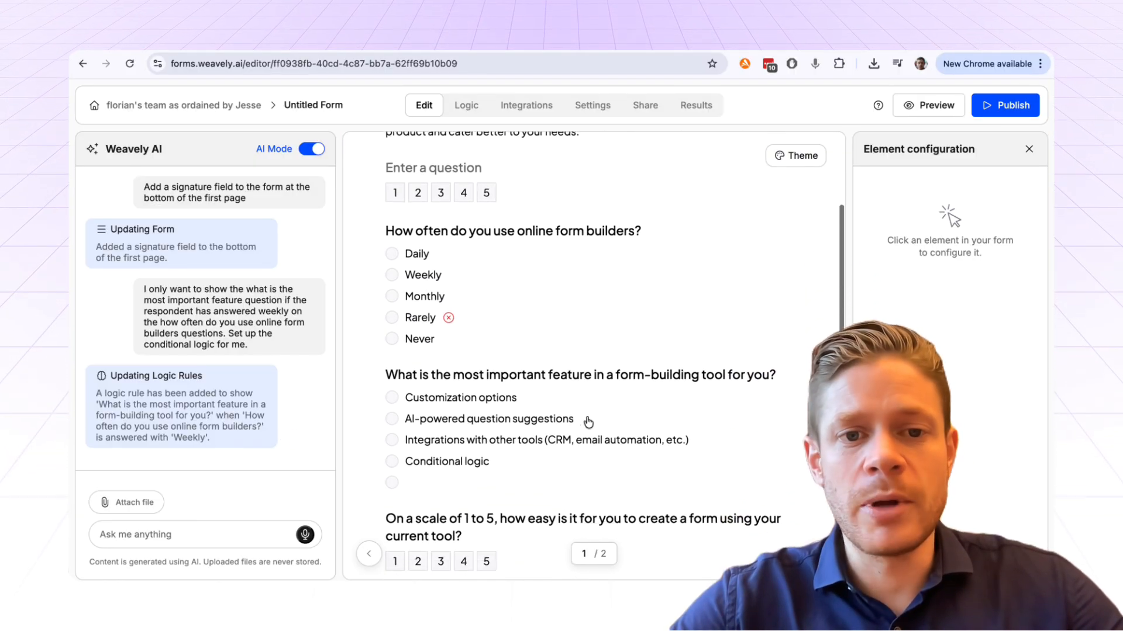
scroll(587, 417, "up", 6)
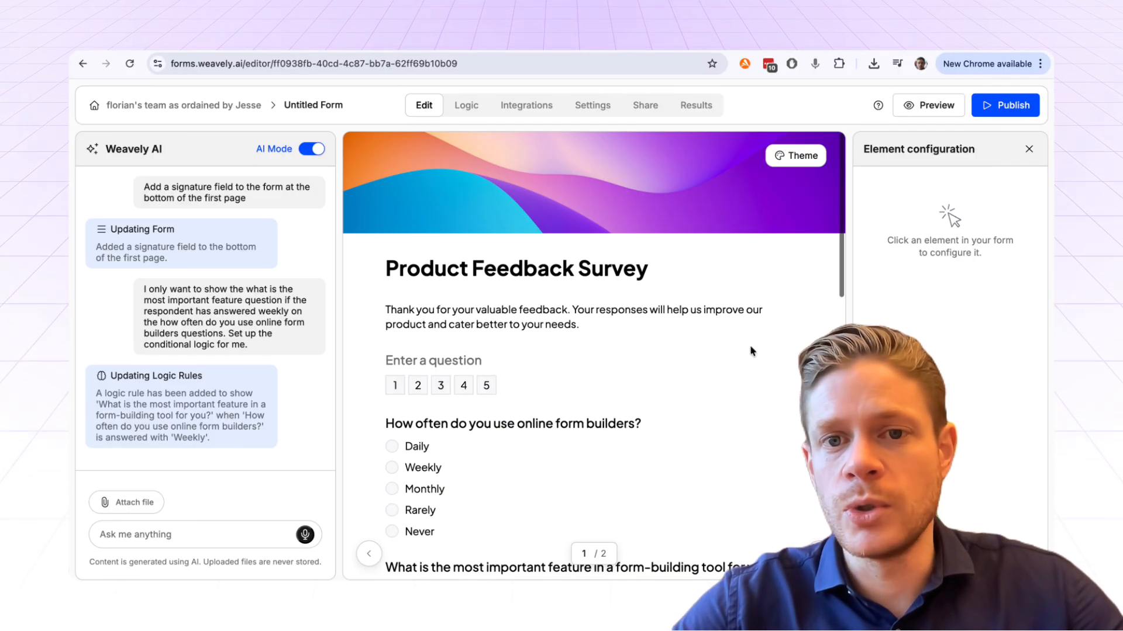
- Apply the Retro template from the form's theme settings
left_click(795, 155)
left_click(925, 197)
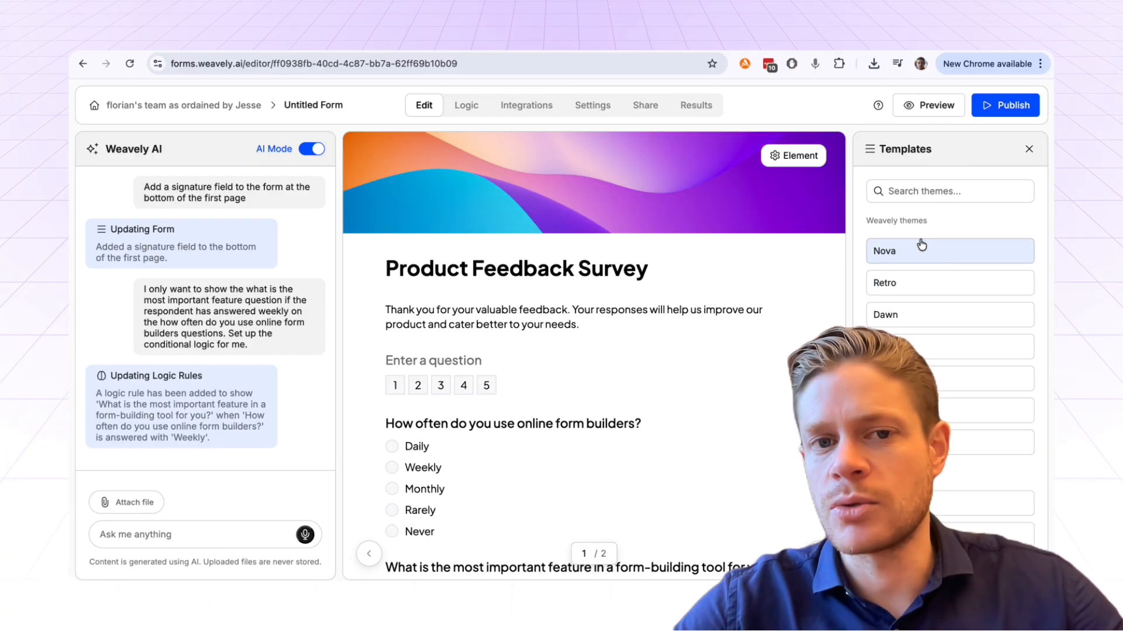
left_click(906, 287)
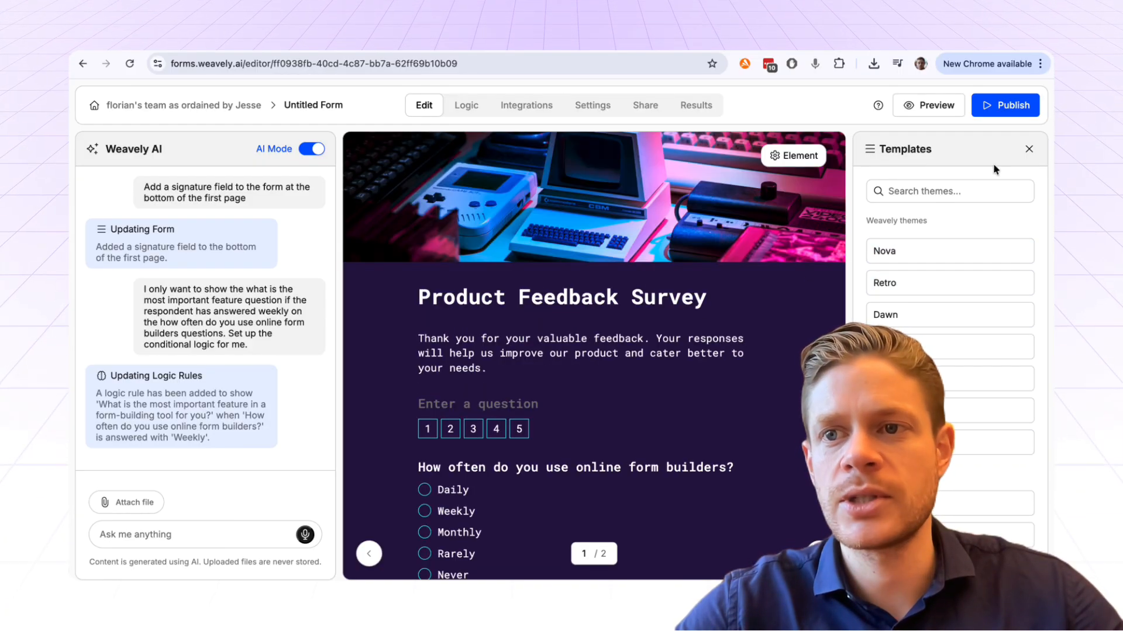
left_click(1029, 148)
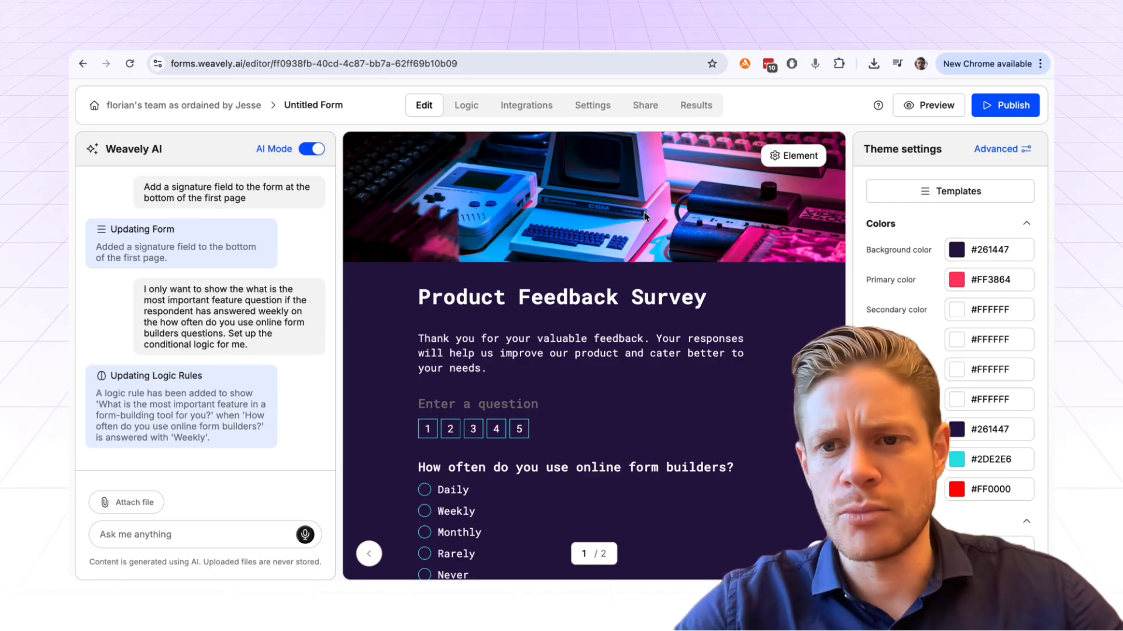
- Try the background, short-banner and no-image layouts, ending with a top banner image
scroll(951, 351, "down", 4)
left_click(948, 479)
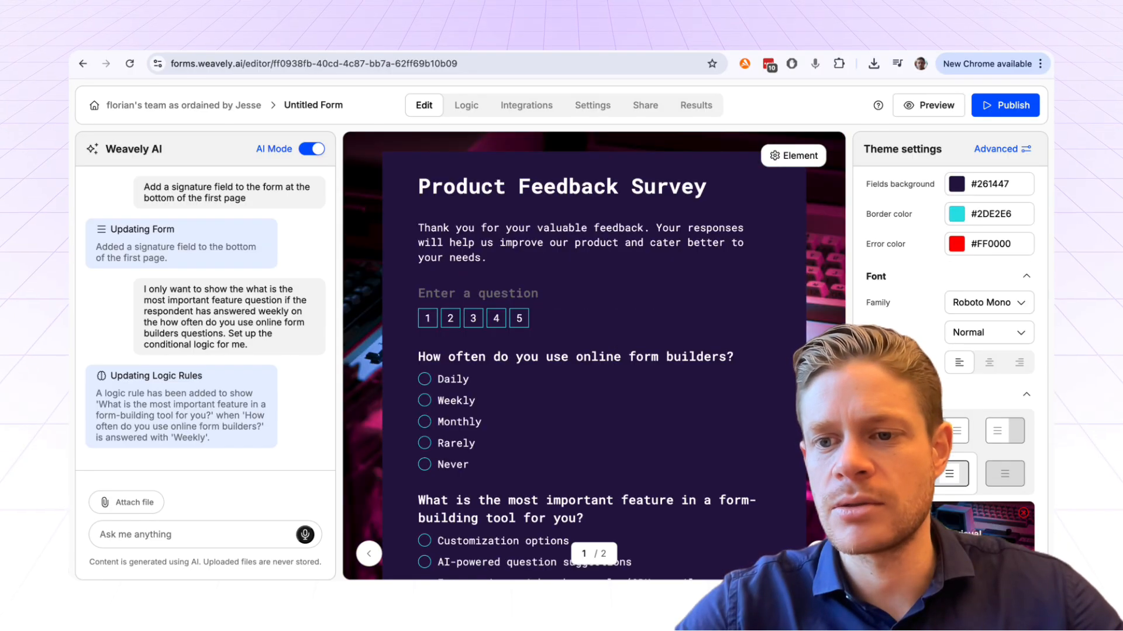
left_click(1001, 477)
left_click(1013, 435)
left_click(957, 431)
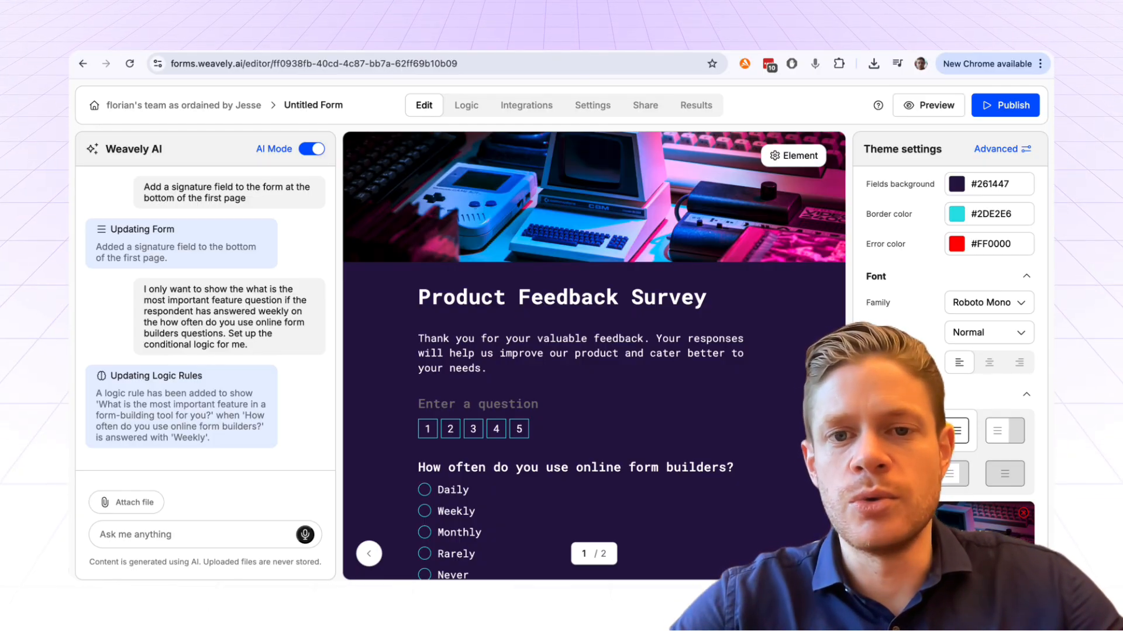
left_click(1023, 512)
left_click(947, 545)
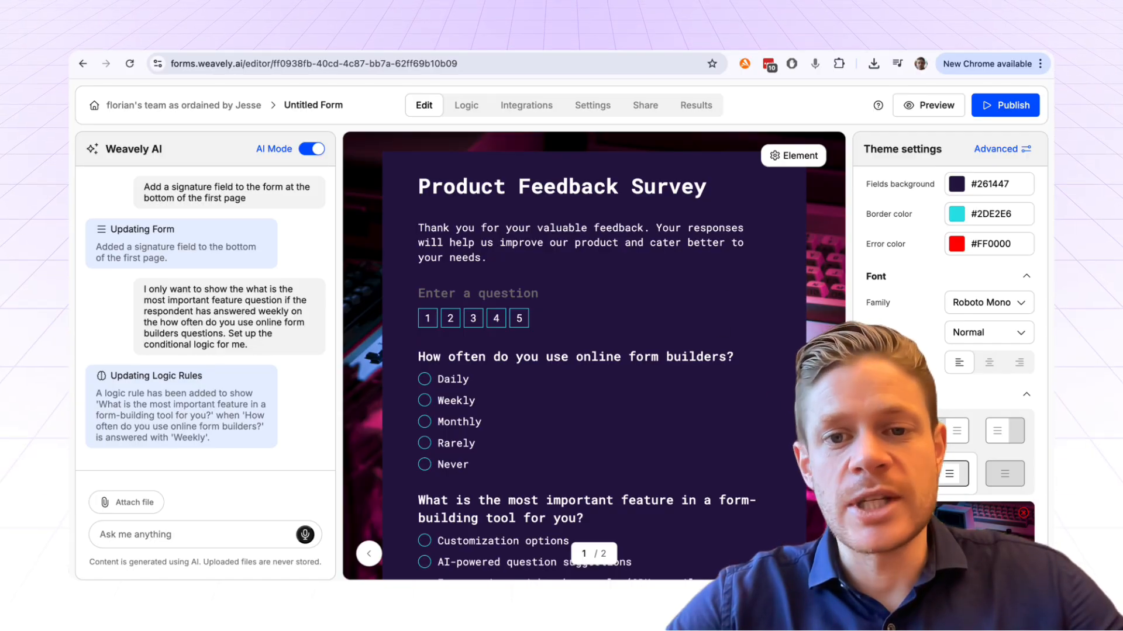
left_click(894, 473)
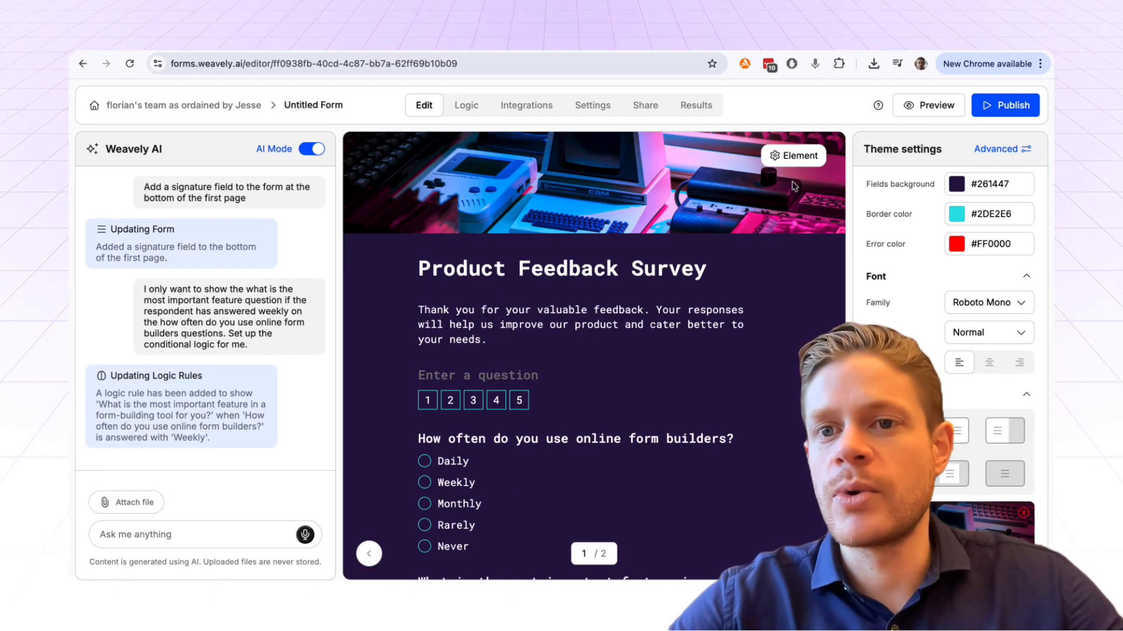
- Apply the Nova theme template and scroll through the restyled form
scroll(931, 167, "up", 5)
left_click(938, 200)
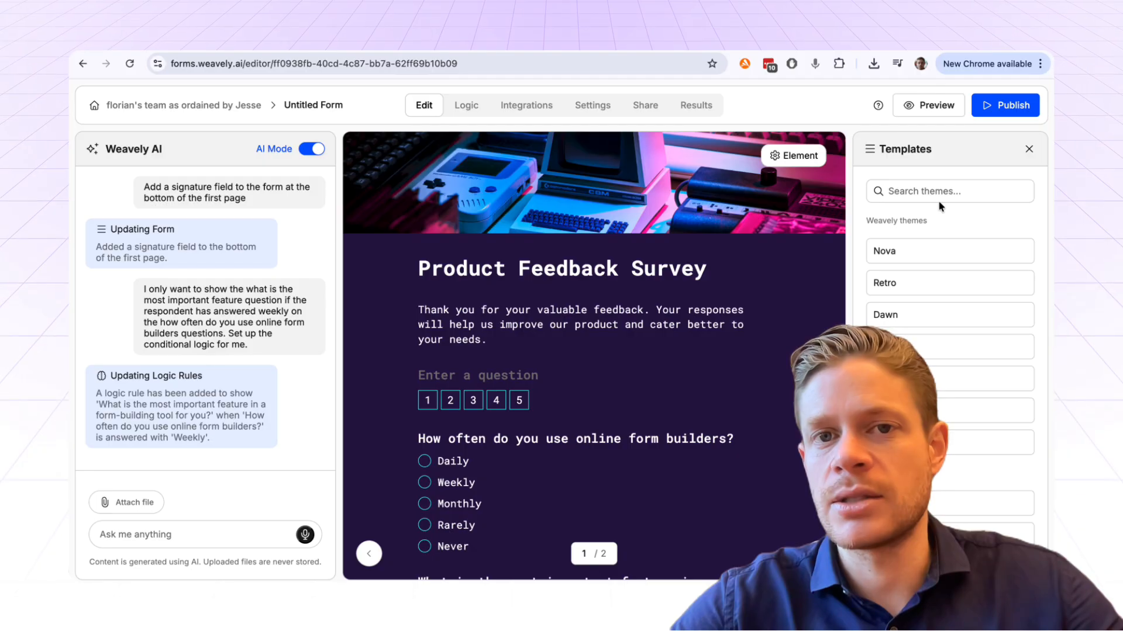
left_click(928, 251)
left_click(1028, 150)
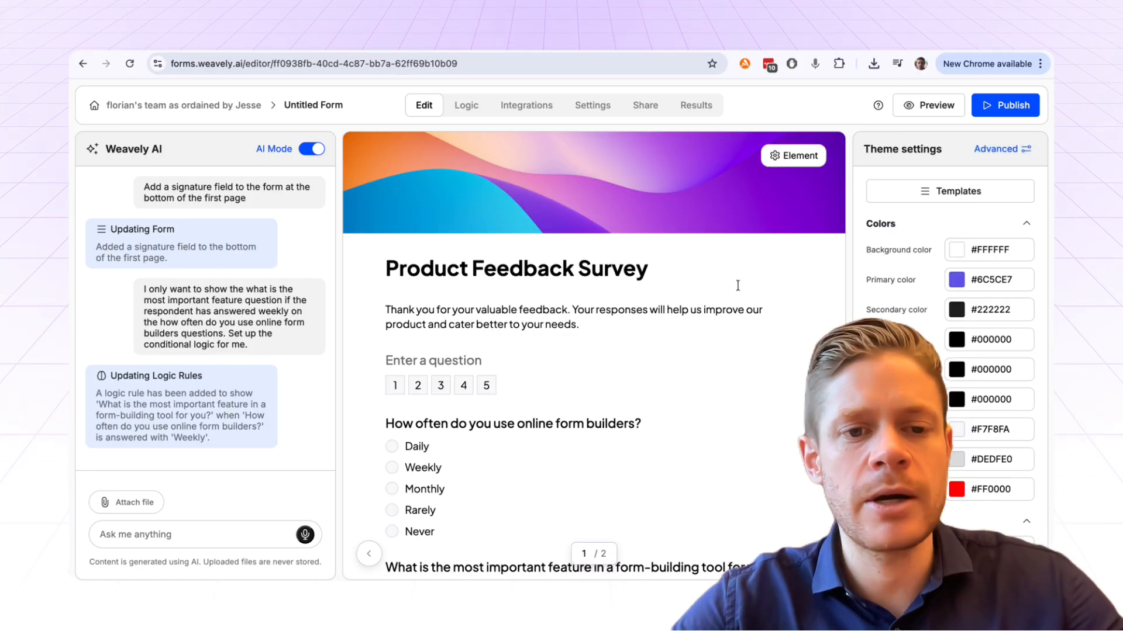
scroll(653, 319, "down", 10)
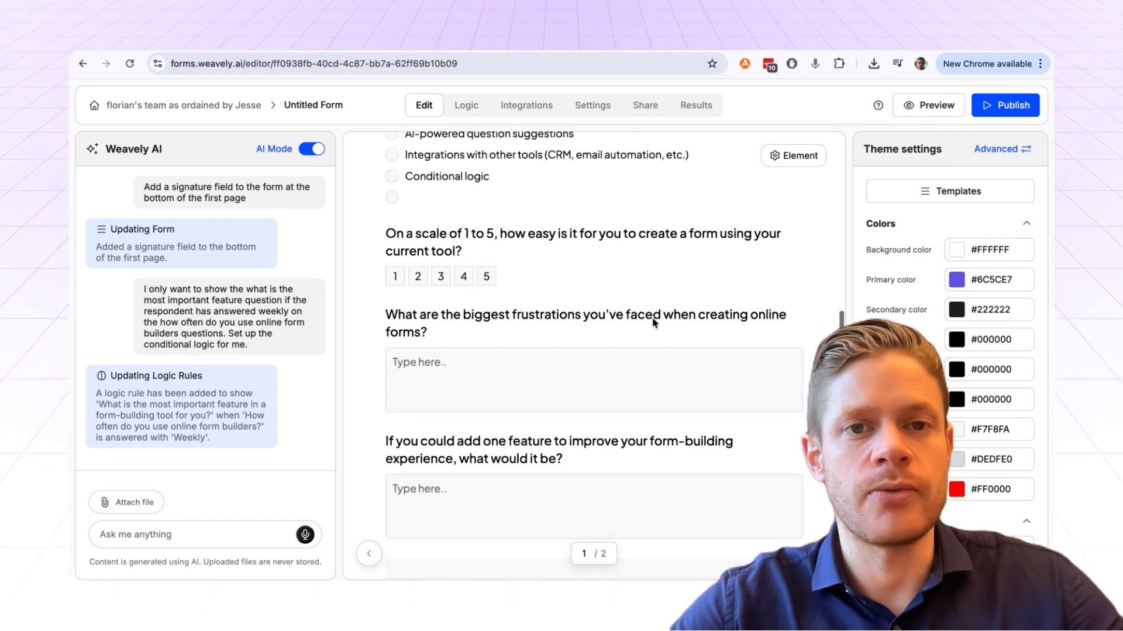
scroll(651, 317, "down", 3)
scroll(675, 330, "up", 15)
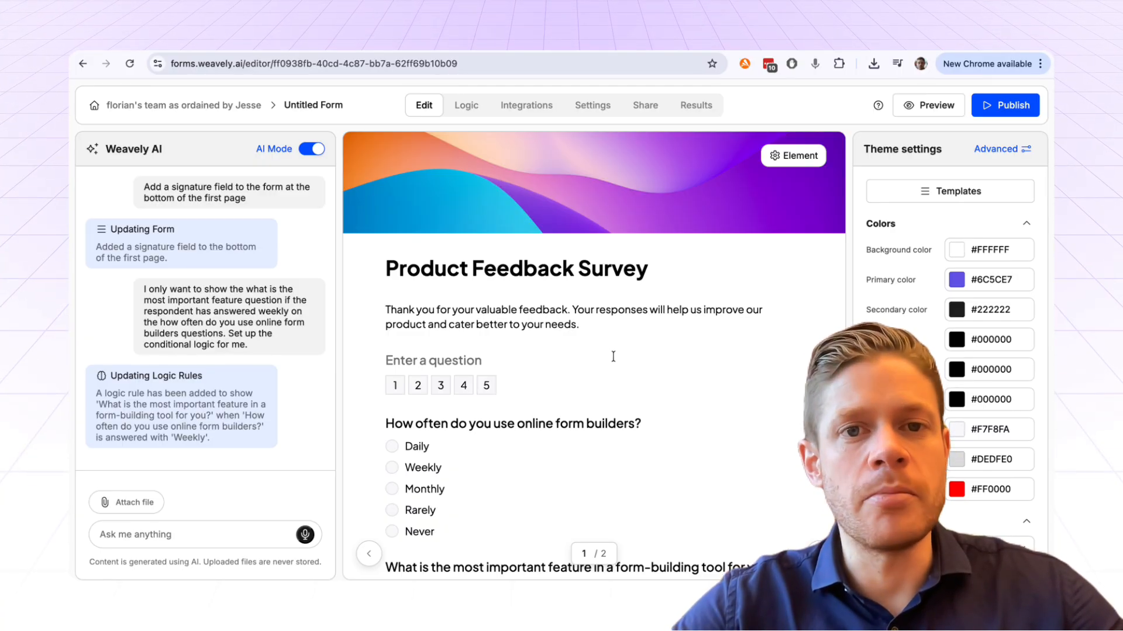
- Inspect the Google Sheets field mapping, then close it and browse the 11 available integrations
left_click(528, 103)
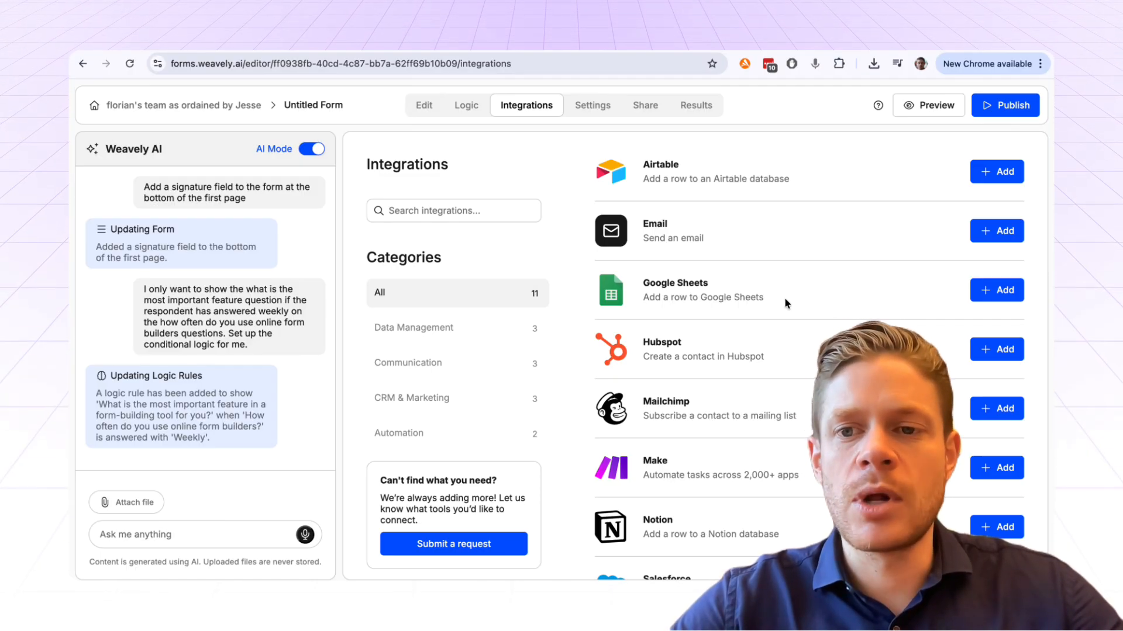
left_click(989, 291)
scroll(525, 440, "down", 2)
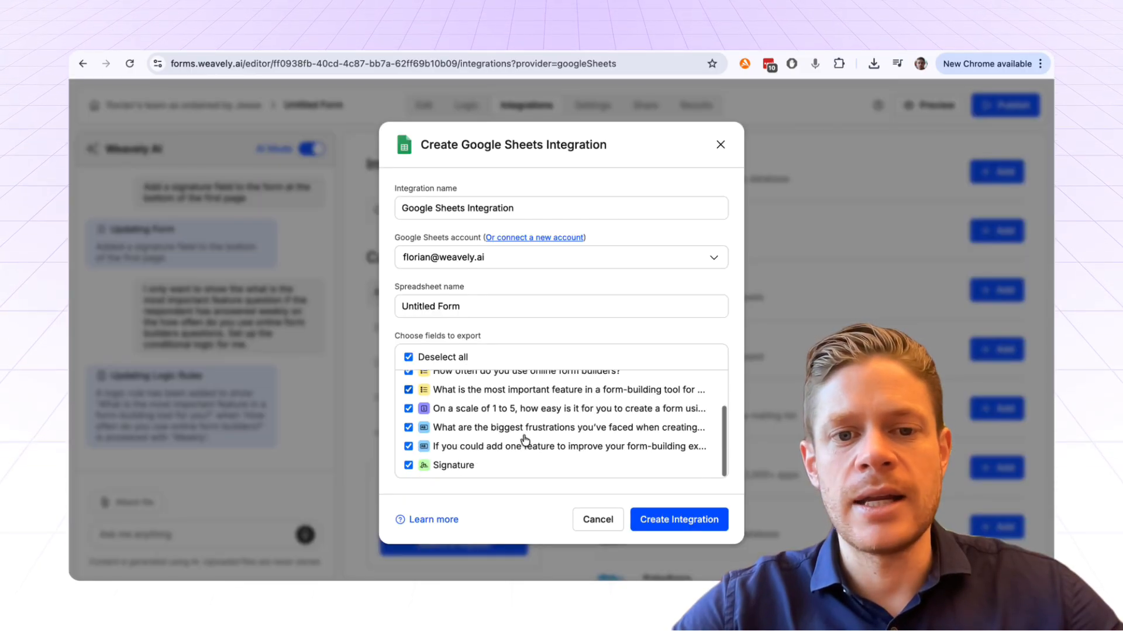
scroll(474, 396, "up", 2)
scroll(495, 423, "down", 2)
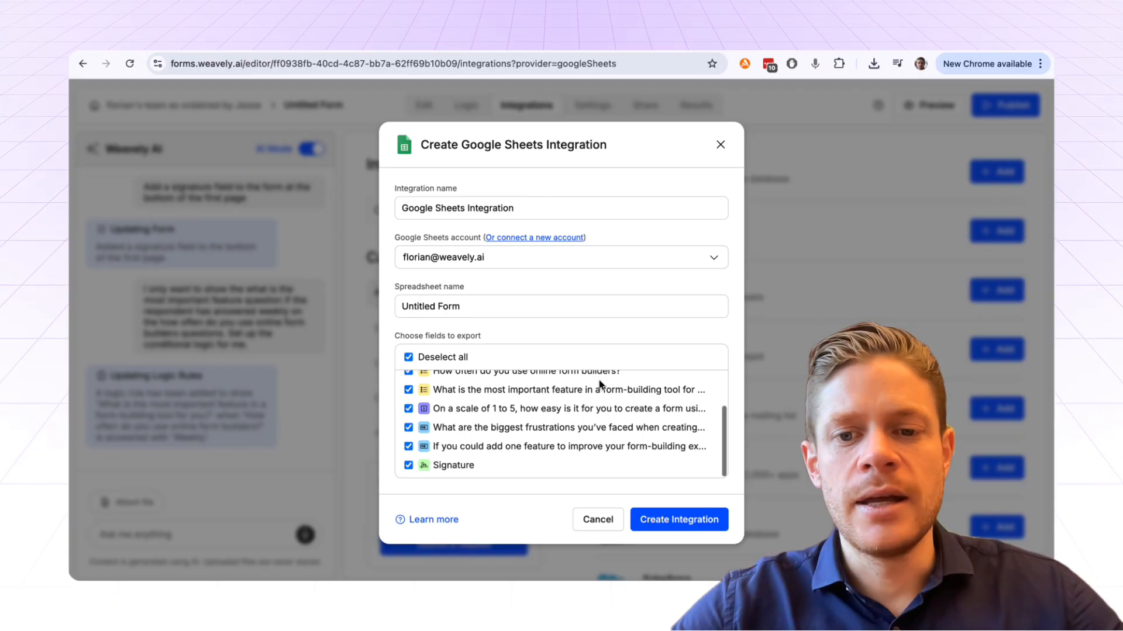
left_click(721, 147)
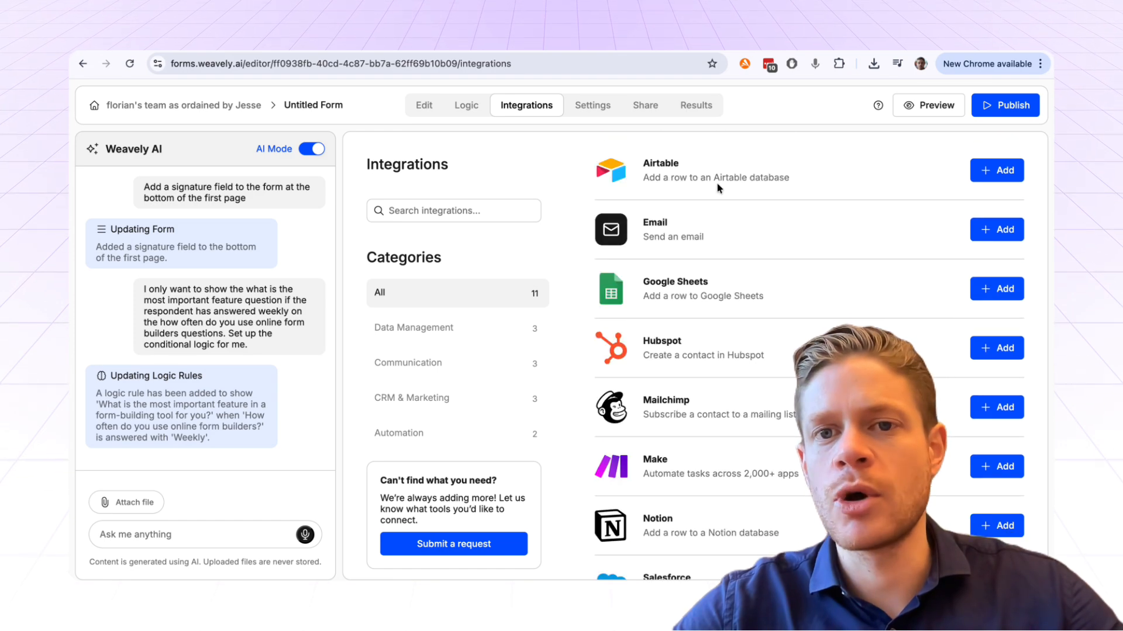
scroll(703, 344, "down", 1)
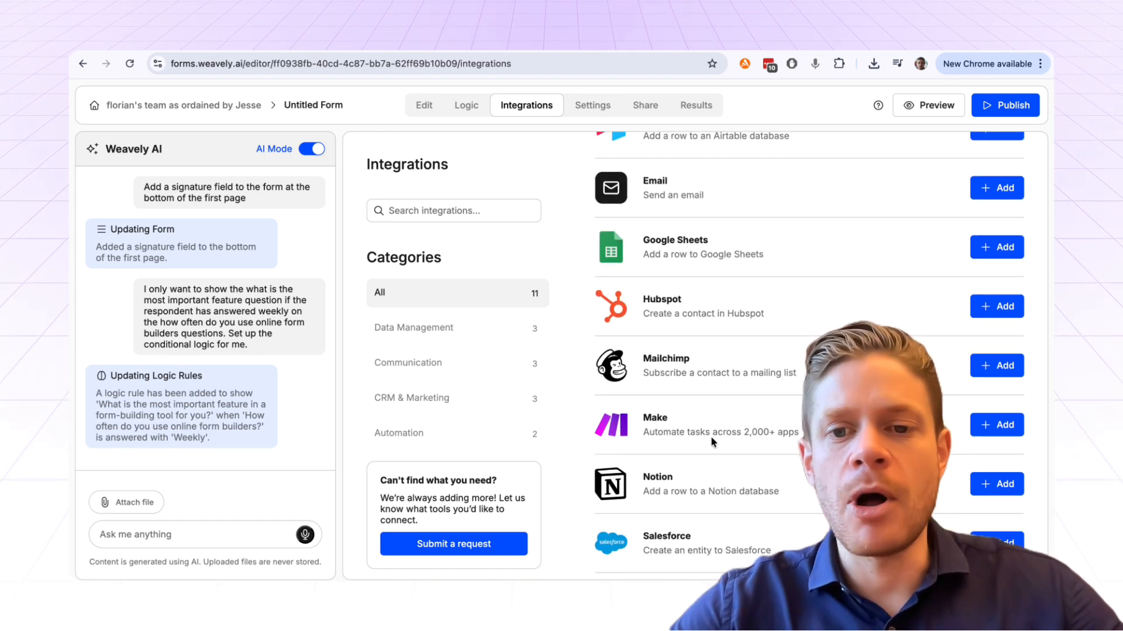
scroll(711, 436, "down", 3)
scroll(721, 375, "up", 4)
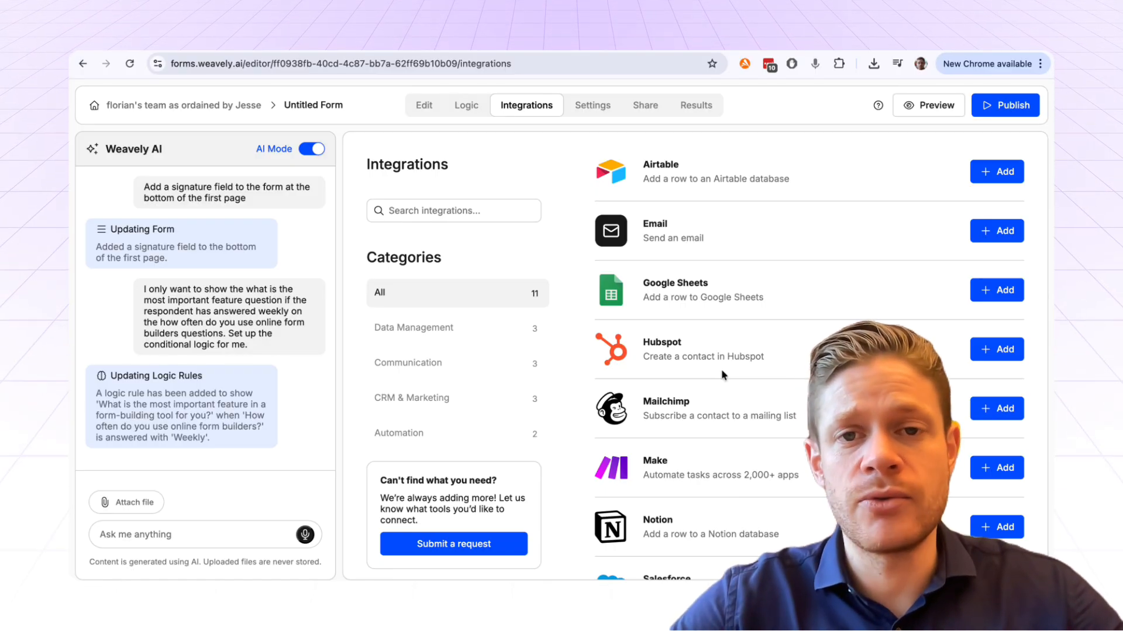
- Publish the survey from the Share tab and view the live form in a new browser tab
left_click(647, 107)
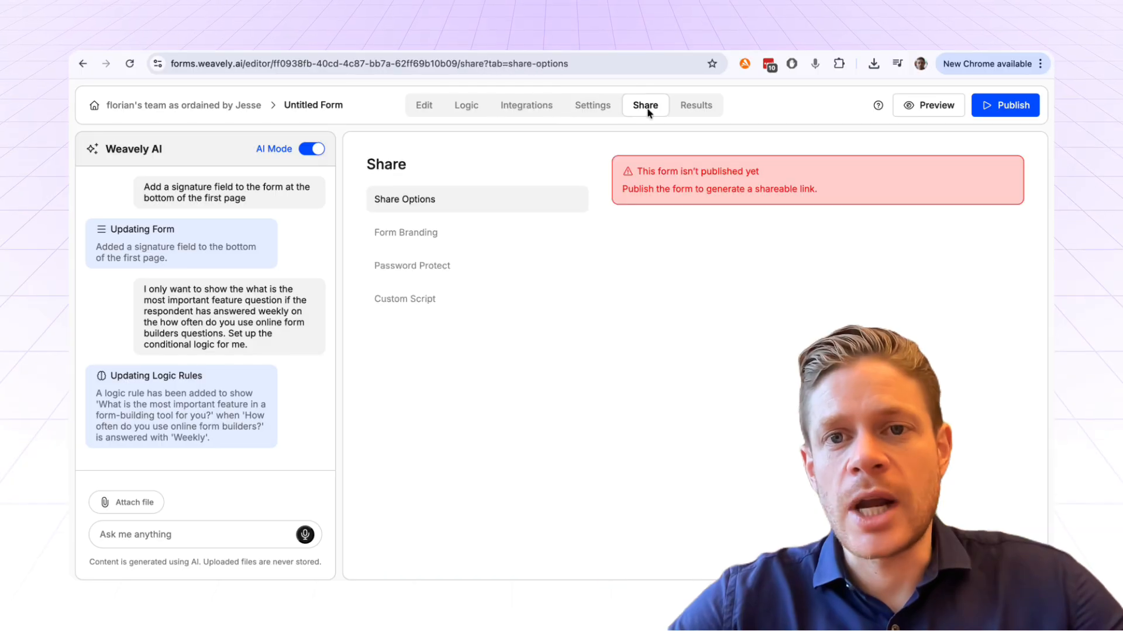
left_click(1000, 116)
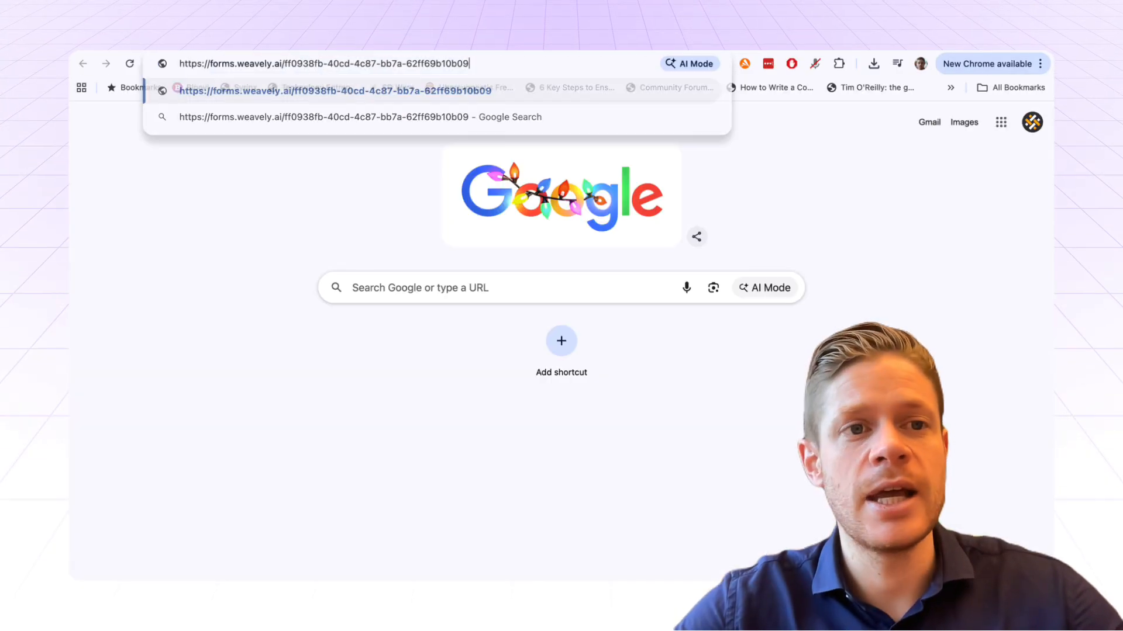
key("Return")
scroll(624, 338, "down", 3)
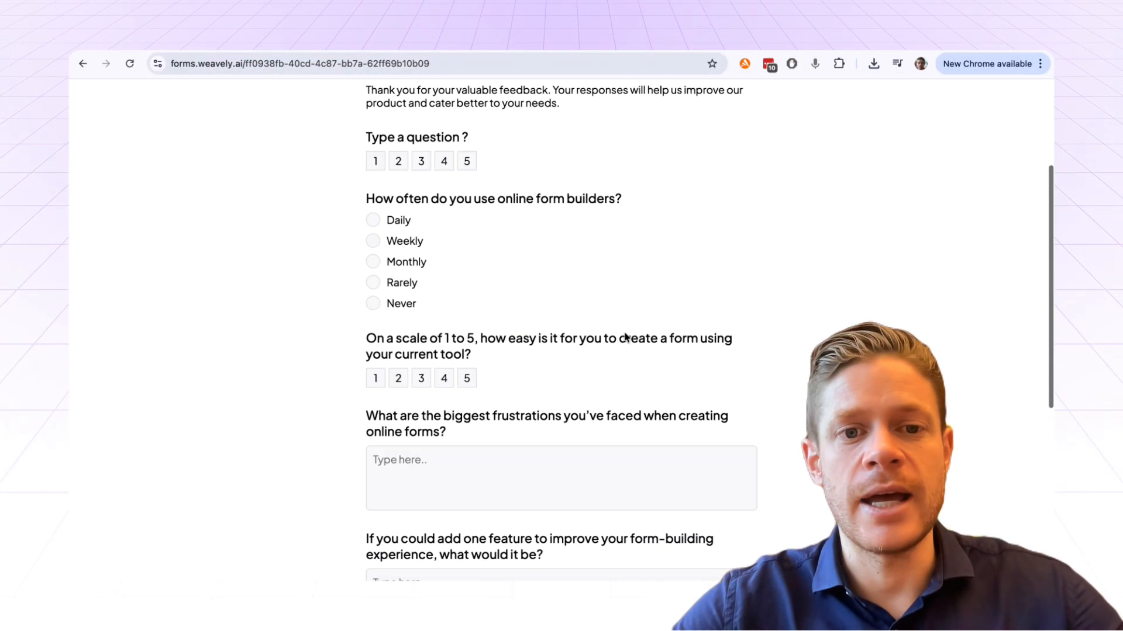
scroll(624, 338, "down", 7)
scroll(625, 337, "up", 10)
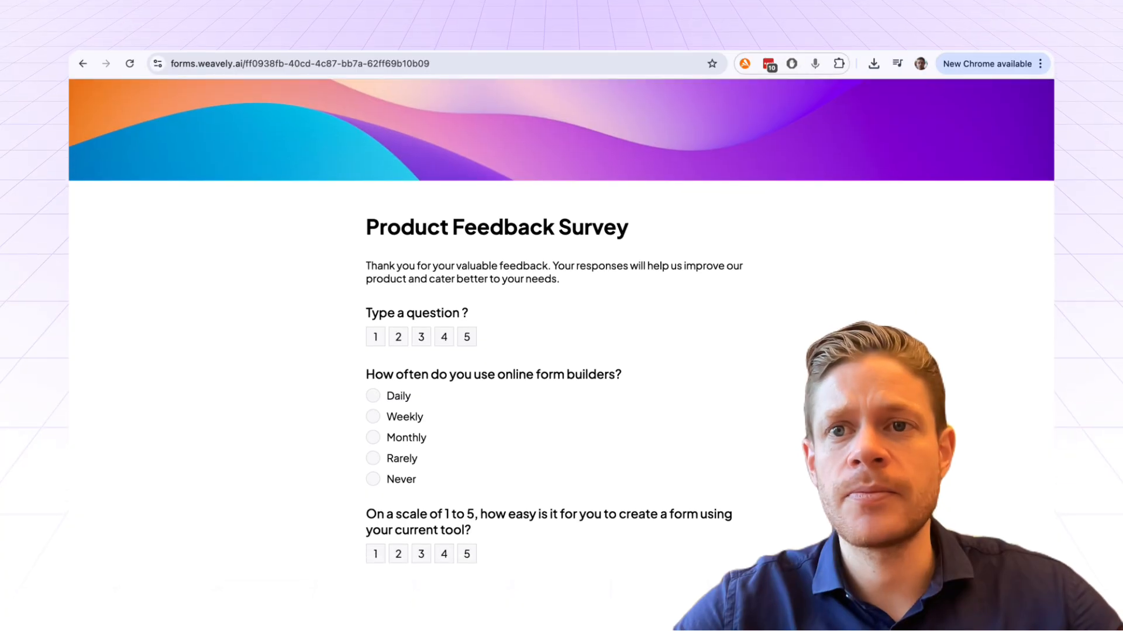
- Back in the editor, dismiss the form-is-live message and review the link, QR code and embed options
key("ctrl+shift+Tab")
left_click(656, 268)
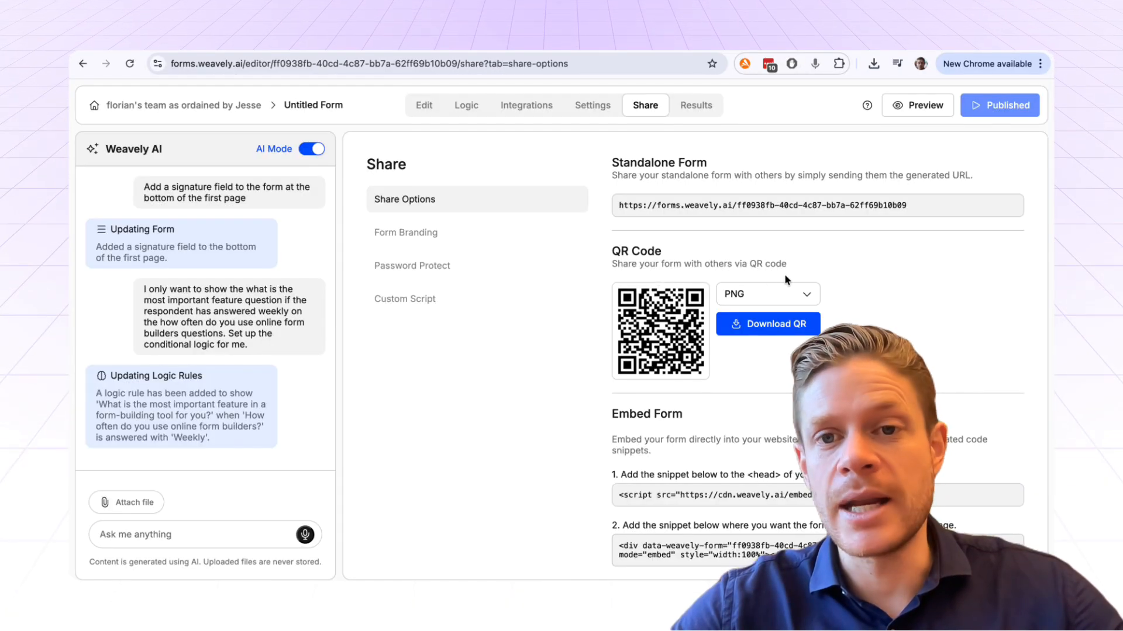
scroll(786, 279, "down", 3)
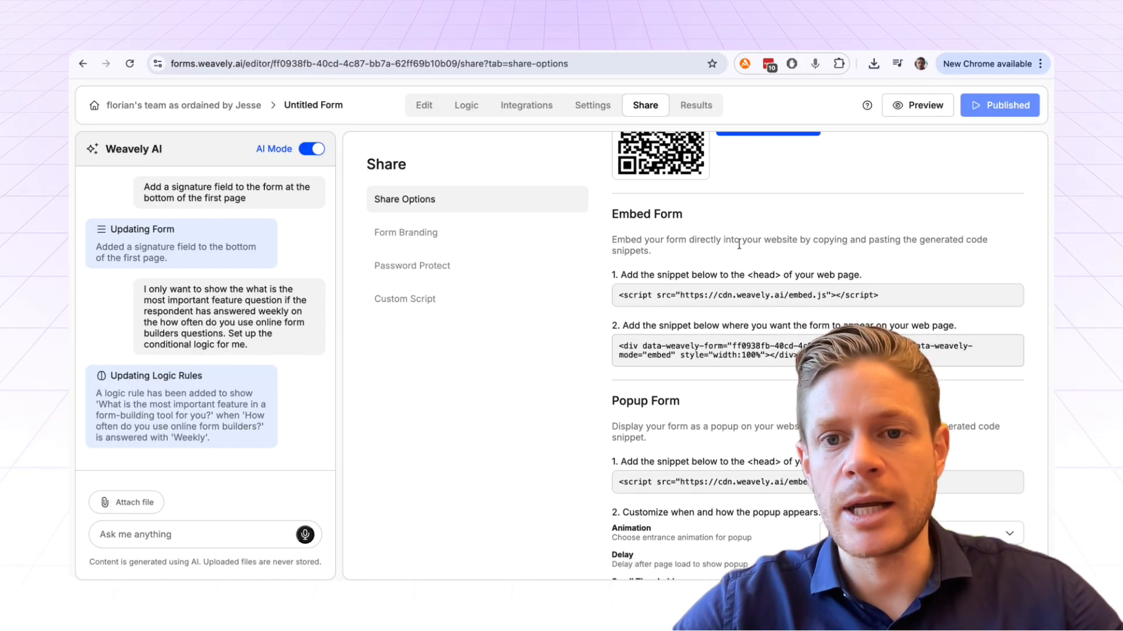
scroll(715, 251, "down", 3)
scroll(680, 328, "up", 3)
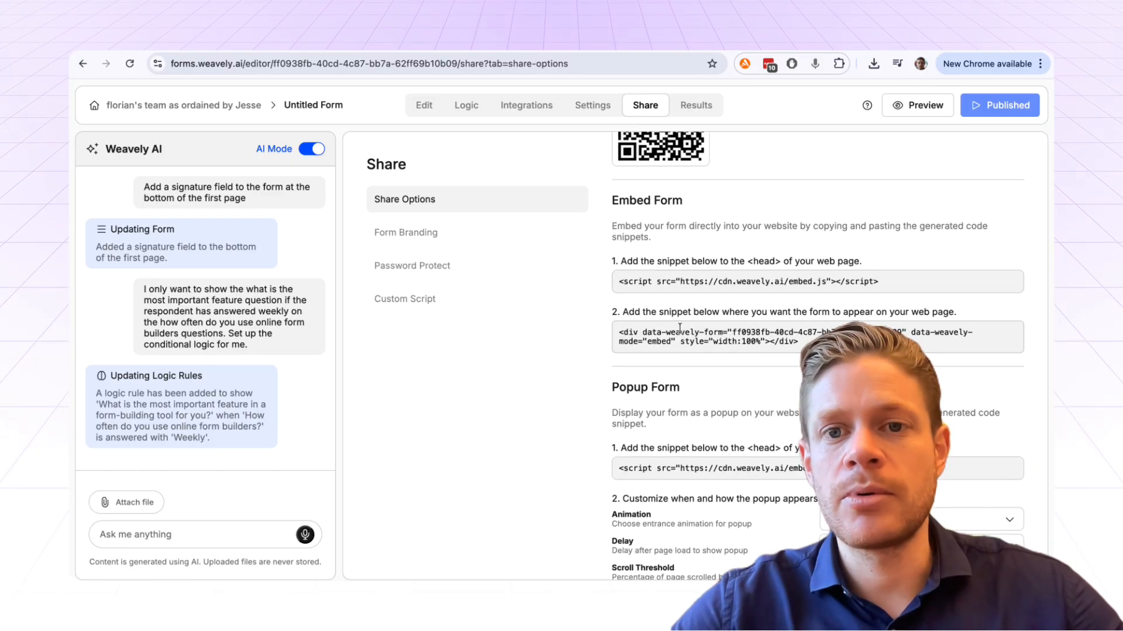
scroll(680, 328, "up", 3)
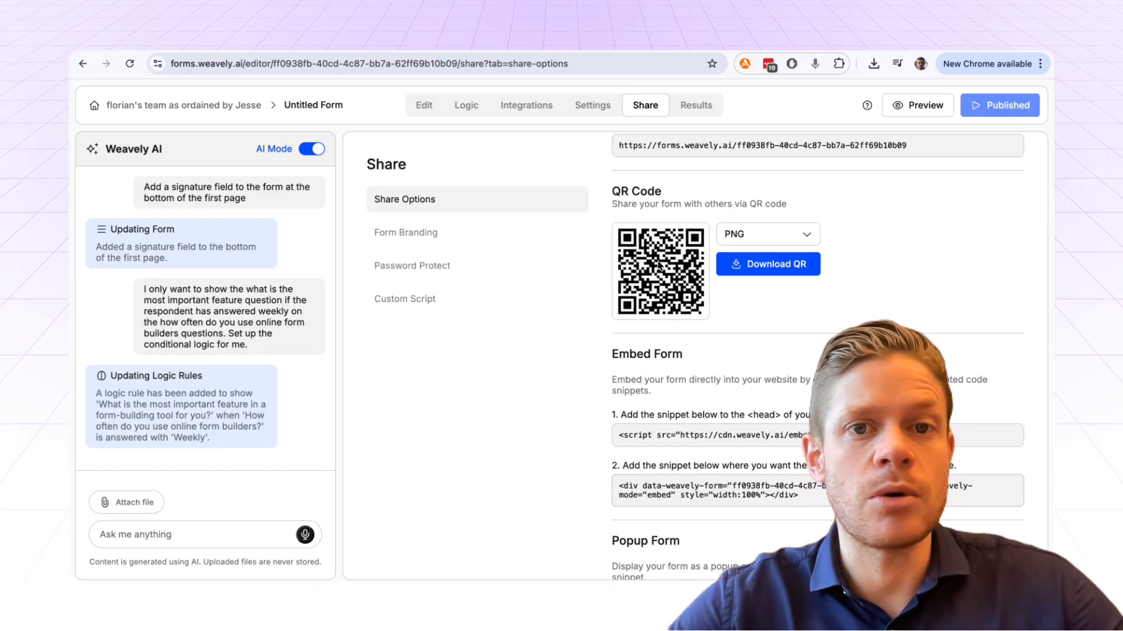